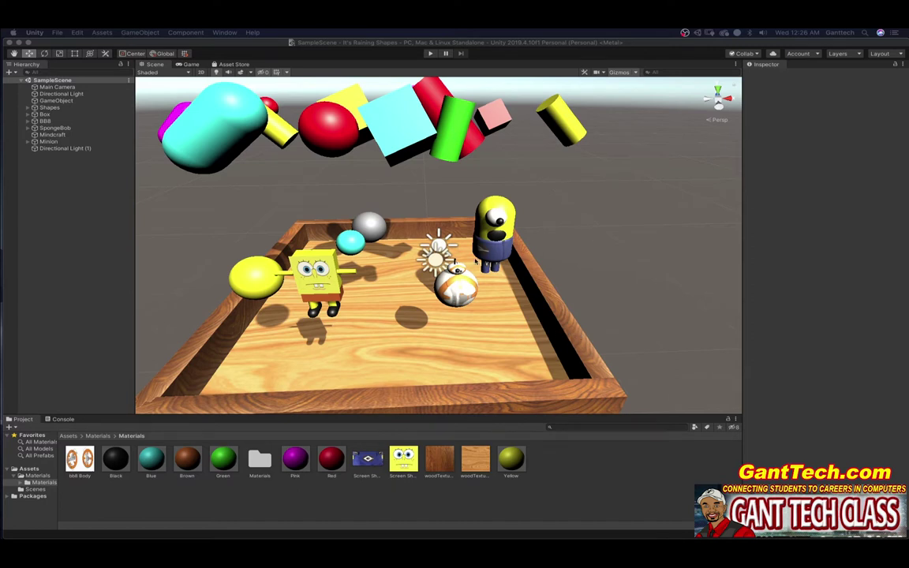
# - Play-test the existing SampleScene with the falling shapes and stop the playback
pyautogui.click(431, 53)
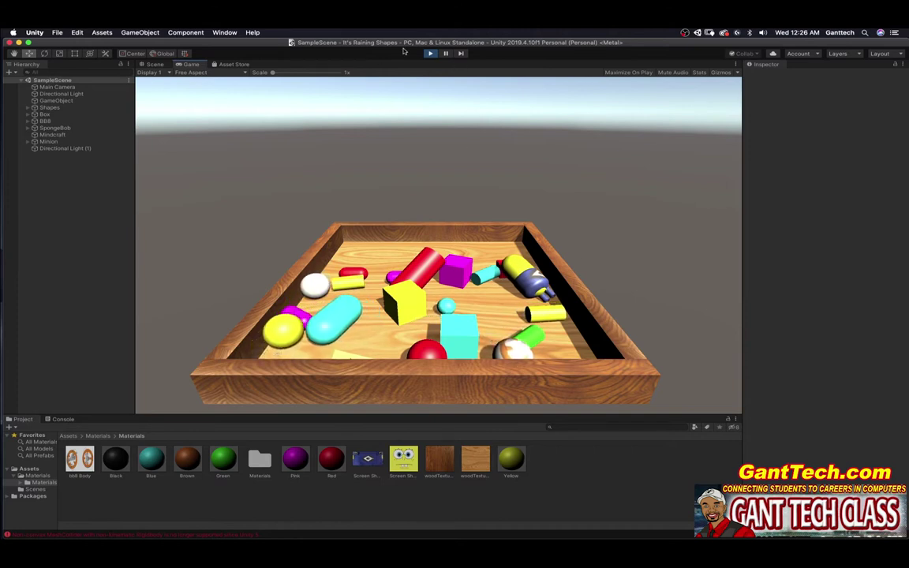
pyautogui.click(431, 52)
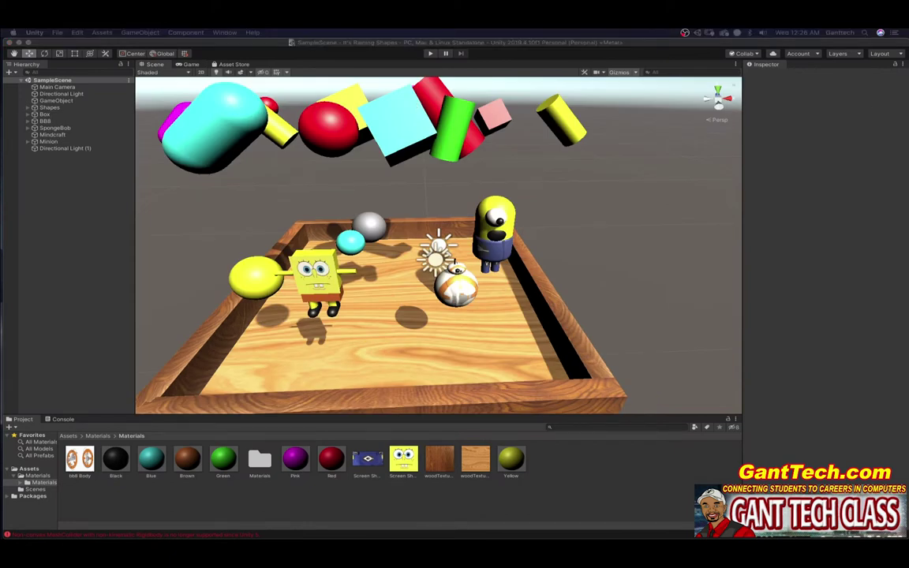
# - Bring up the Safari assignment page, enlarge its window and read the Part 1: Towers hints and questions
pyautogui.moveTo(908, 151); pyautogui.dragTo(522, 123)
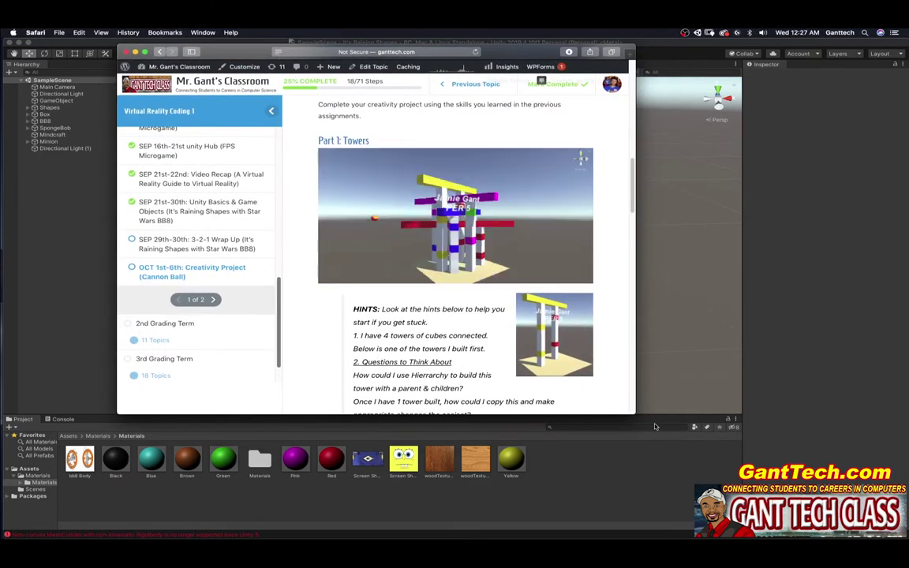
pyautogui.moveTo(639, 414); pyautogui.dragTo(742, 472)
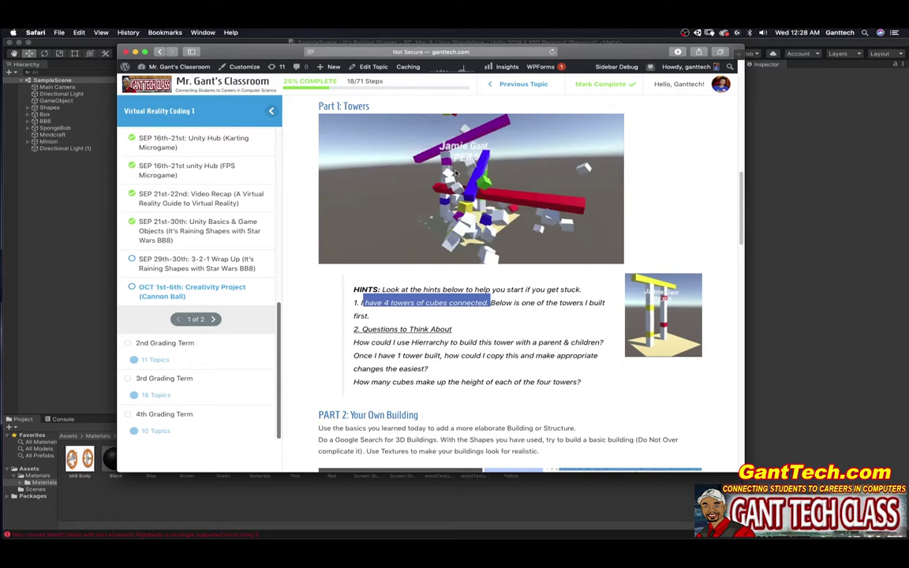
pyautogui.click(496, 300)
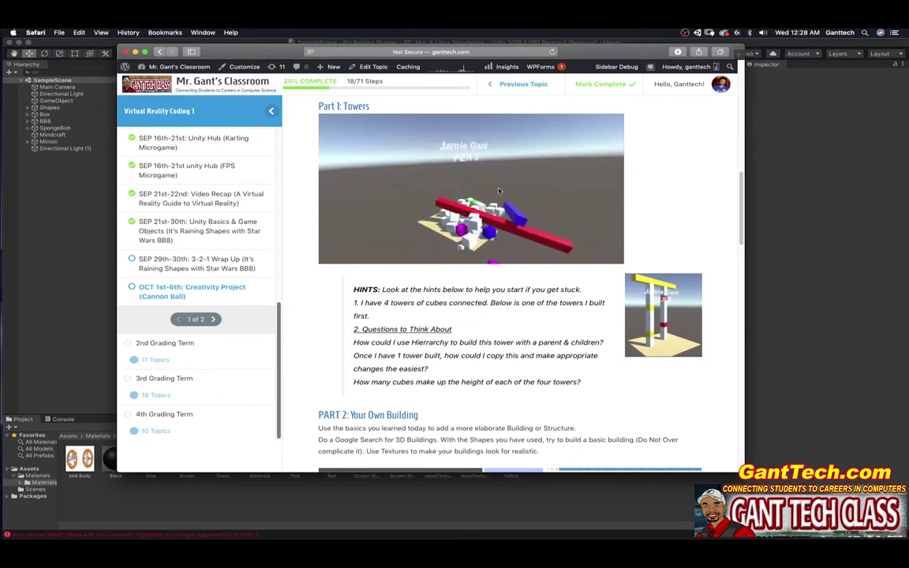
pyautogui.moveTo(386, 342); pyautogui.dragTo(597, 342)
pyautogui.click(353, 358)
pyautogui.moveTo(353, 358); pyautogui.dragTo(483, 359)
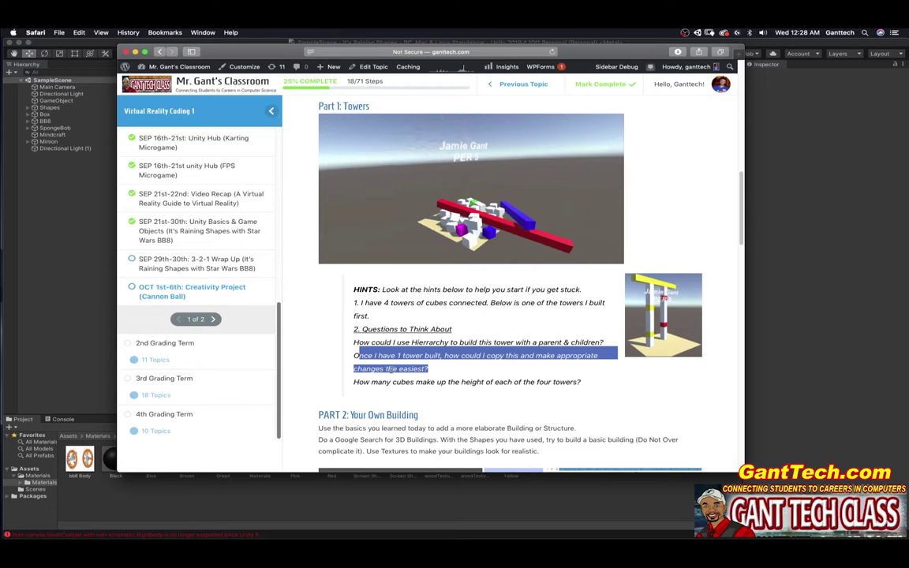
pyautogui.moveTo(354, 382); pyautogui.dragTo(592, 382)
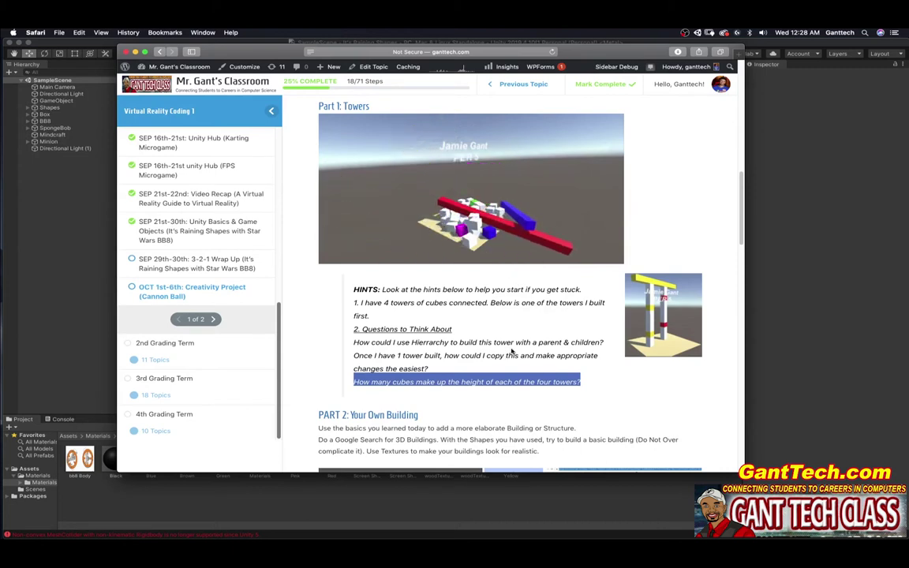
# - Examine the Part 2: Your Own Building instructions and the example assignment animations, returning to Part 1: Towers
pyautogui.scroll(-5, 512, 352)
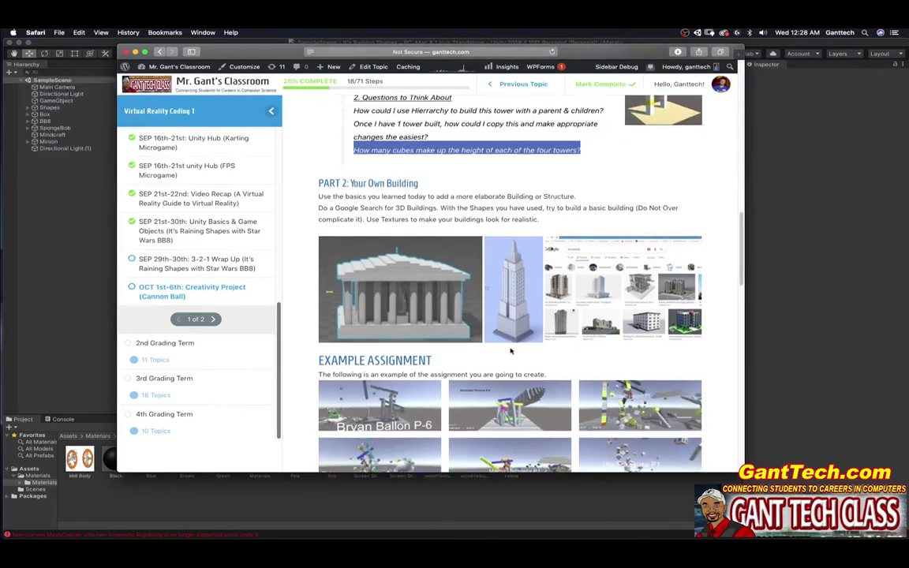
pyautogui.scroll(-1, 512, 352)
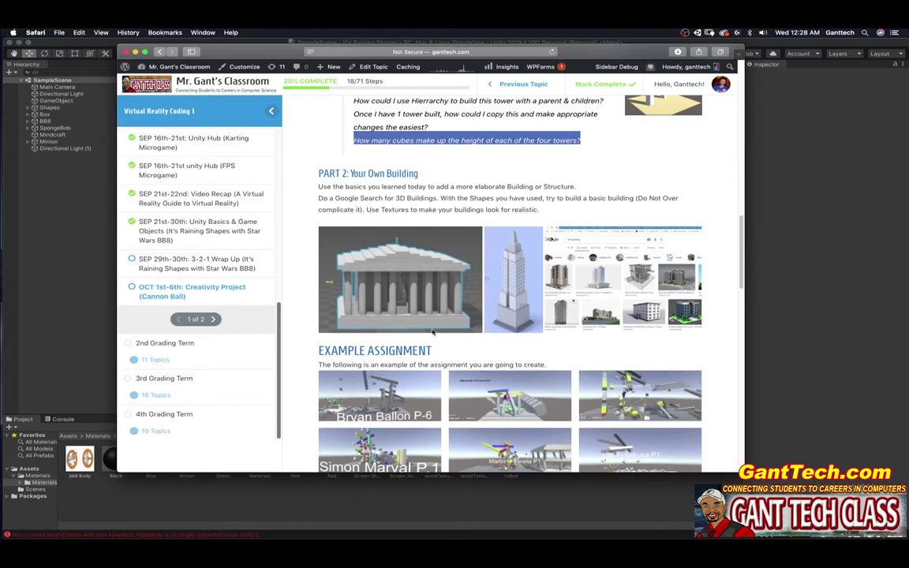
pyautogui.scroll(-5, 458, 336)
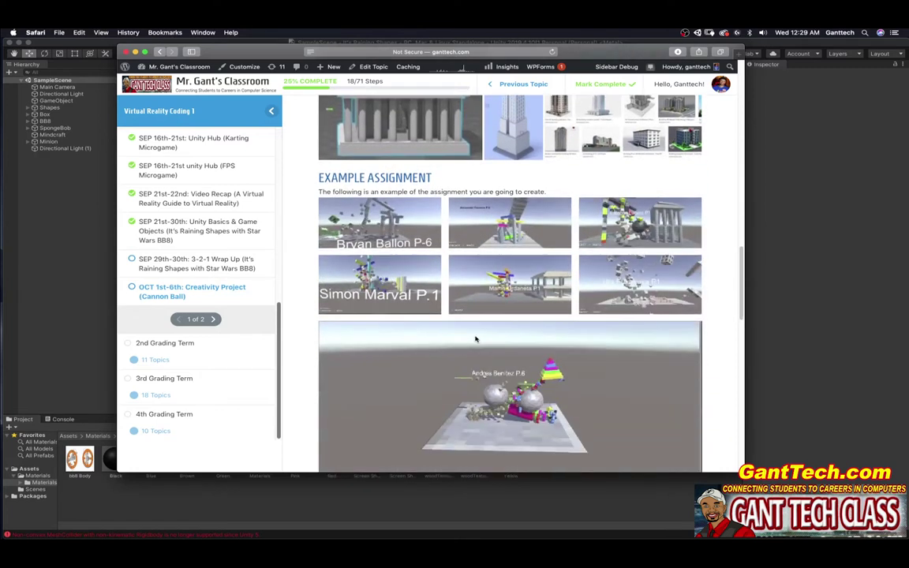
pyautogui.scroll(-3, 475, 340)
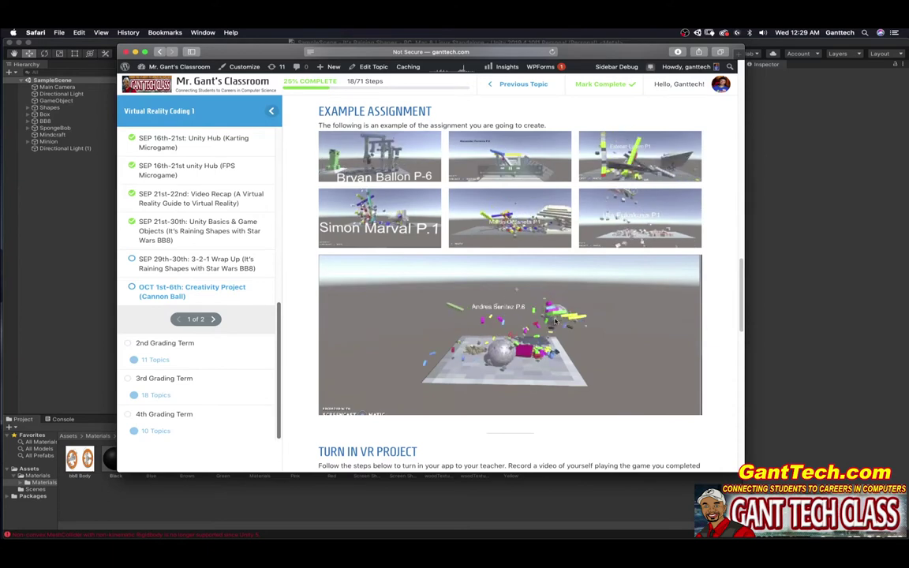
pyautogui.scroll(5, 586, 277)
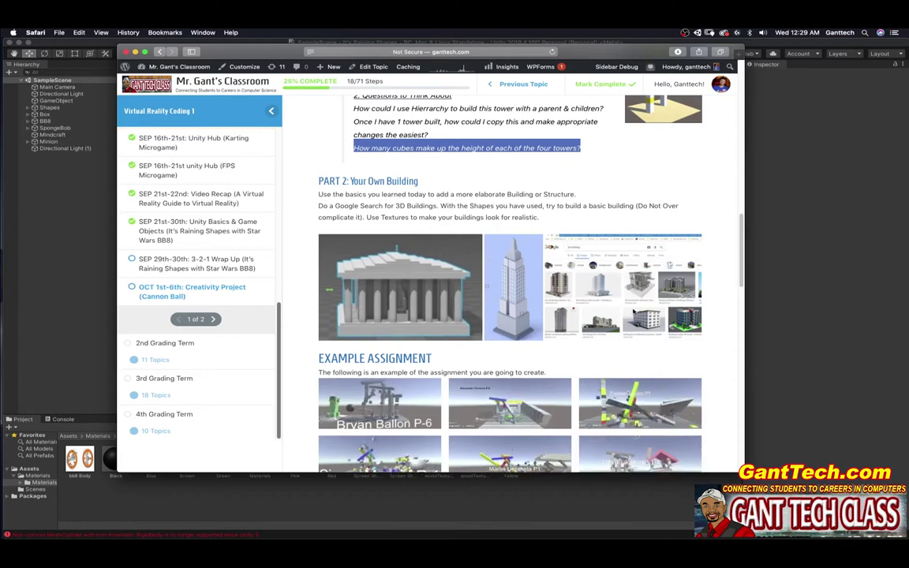
pyautogui.scroll(-5, 633, 314)
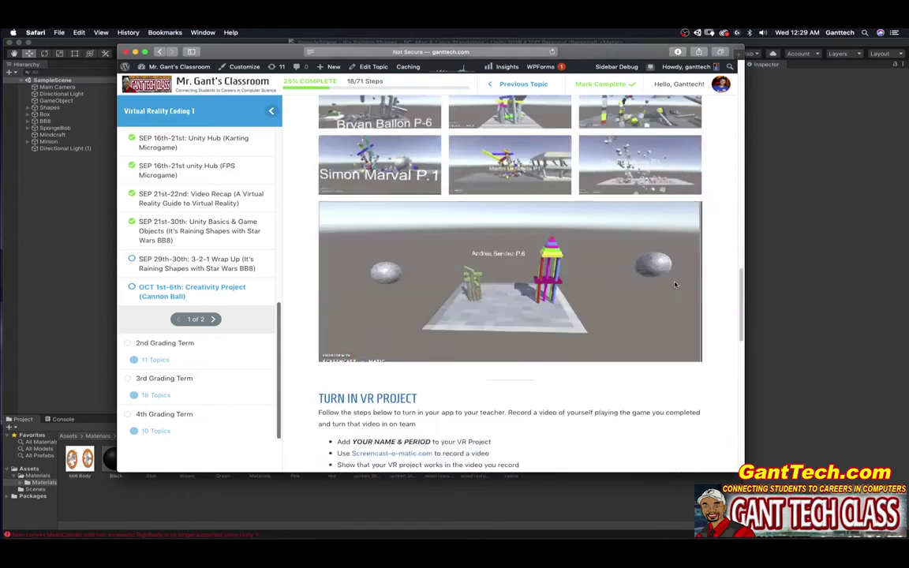
pyautogui.scroll(3, 675, 285)
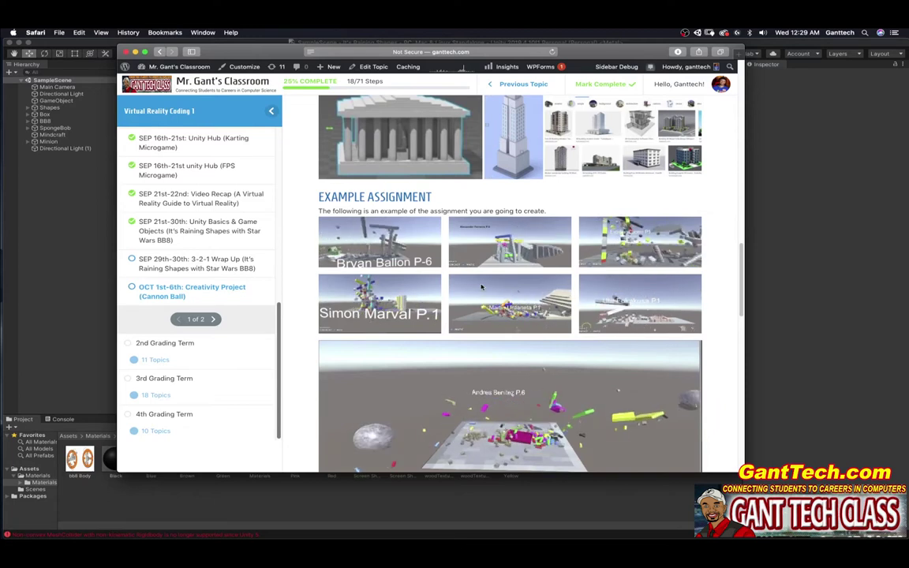
pyautogui.scroll(-2, 508, 287)
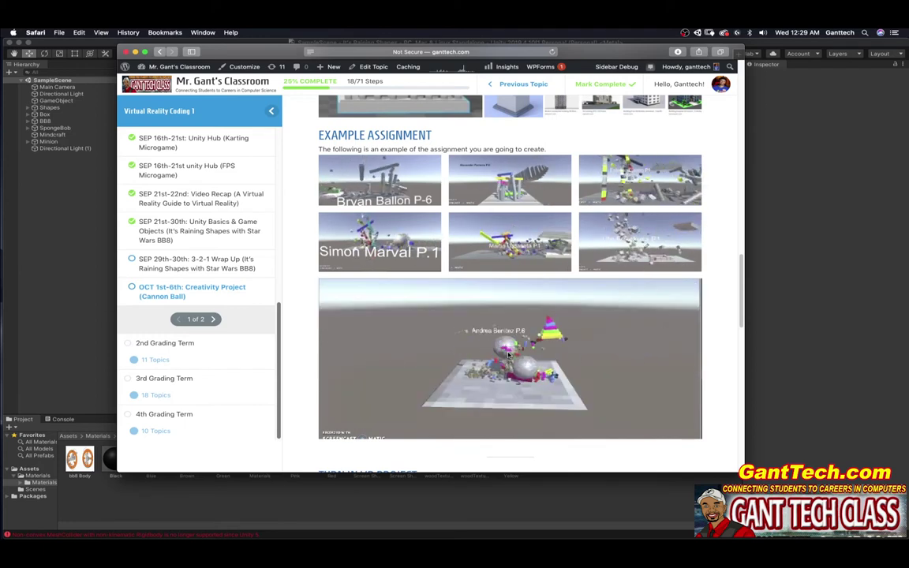
pyautogui.scroll(5, 509, 355)
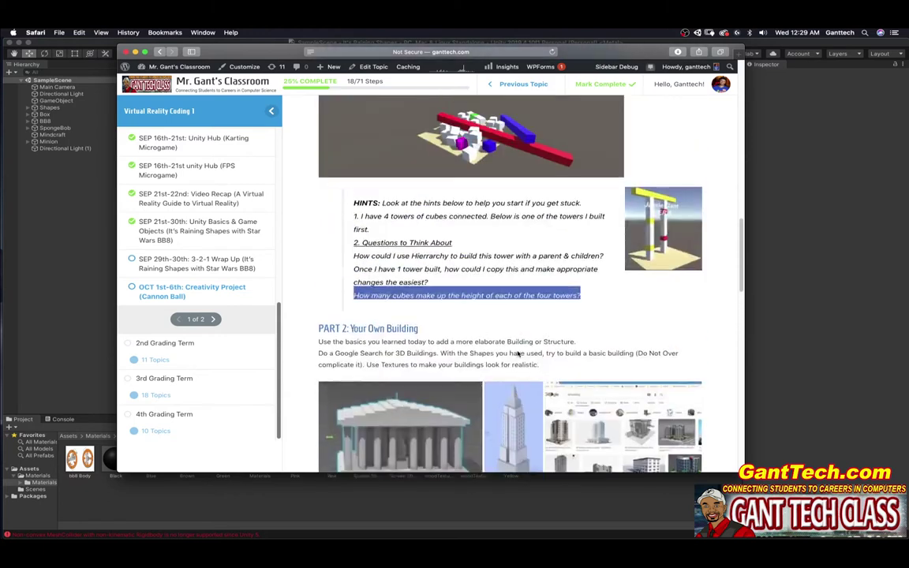
pyautogui.scroll(5, 519, 353)
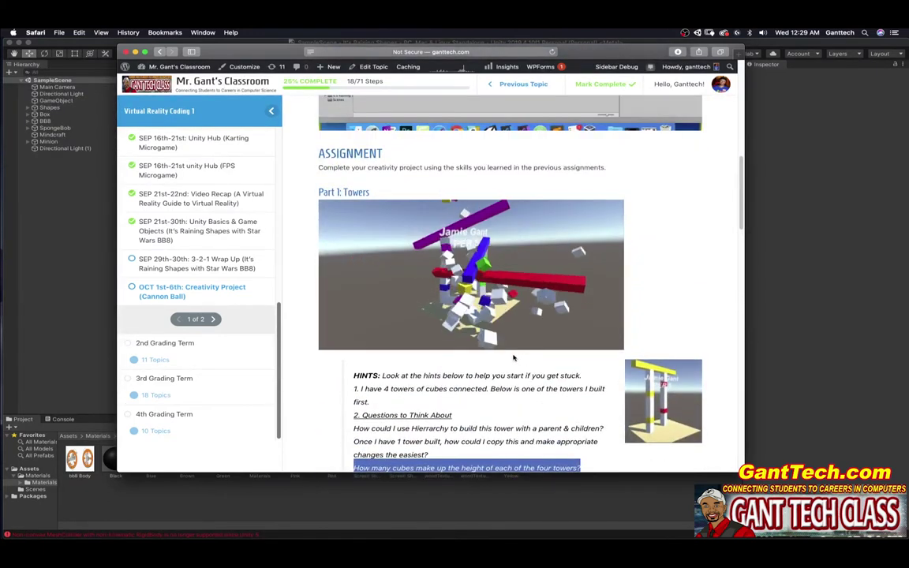
# - Switch to Unity and create a new scene named Canonball in the project's Scenes folder
pyautogui.click(756, 335)
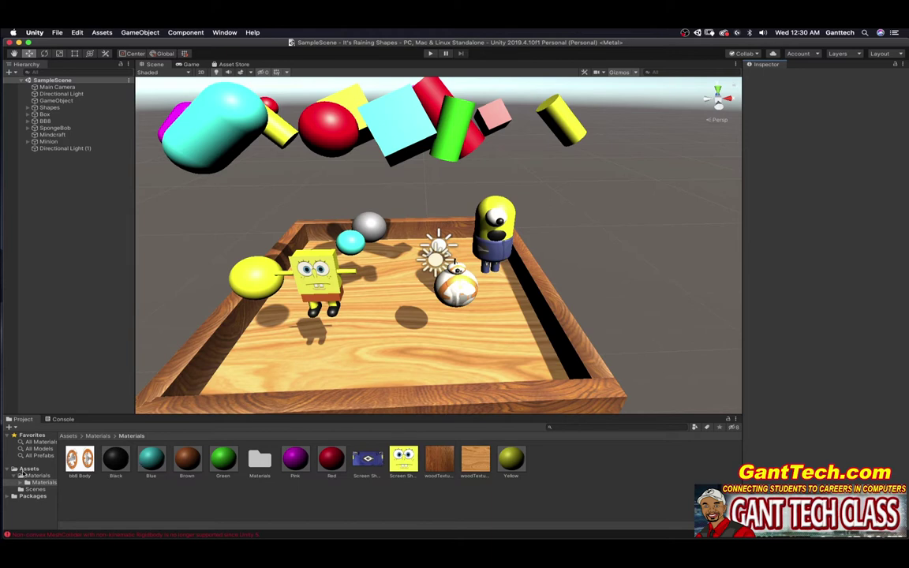
pyautogui.click(21, 471)
pyautogui.doubleClick(115, 461)
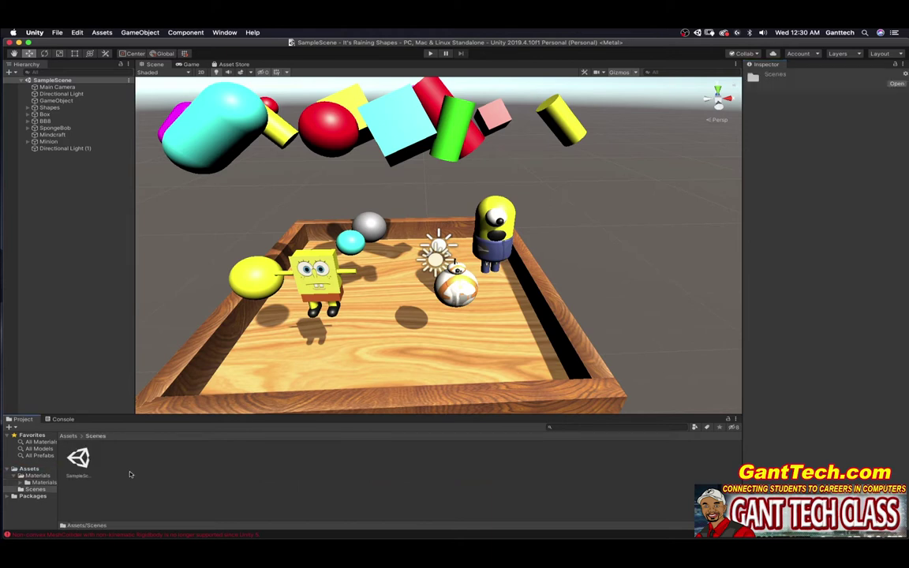
pyautogui.rightClick(142, 457)
pyautogui.moveTo(210, 330)
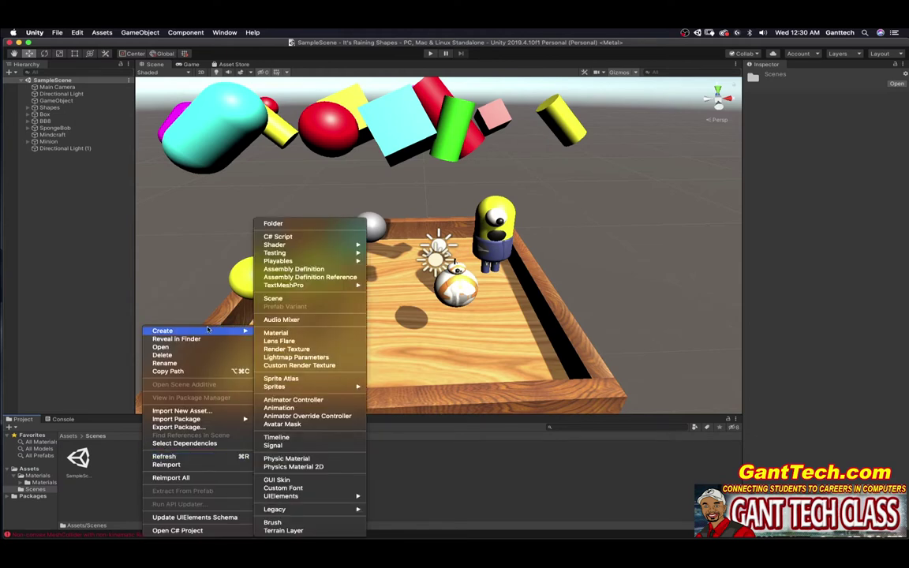
pyautogui.click(273, 299)
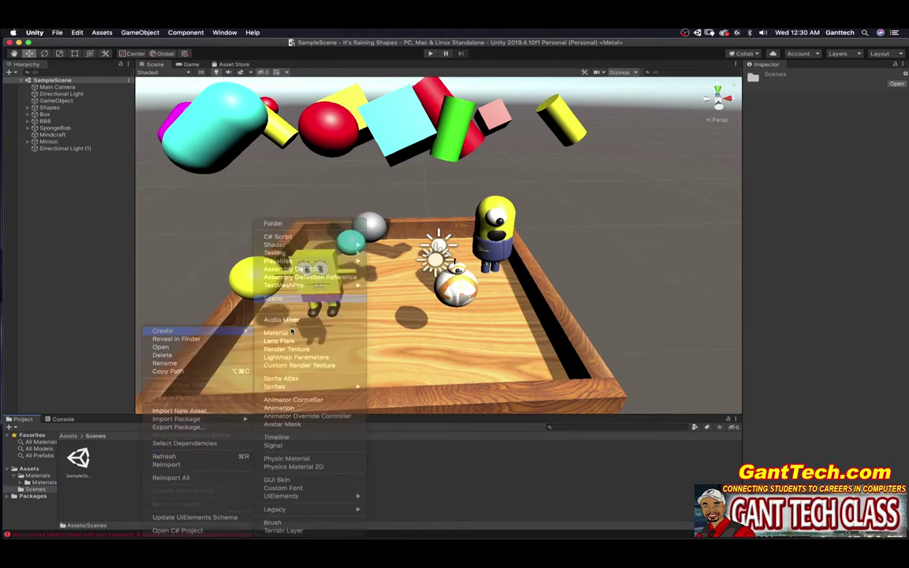
pyautogui.press('BackSpace')
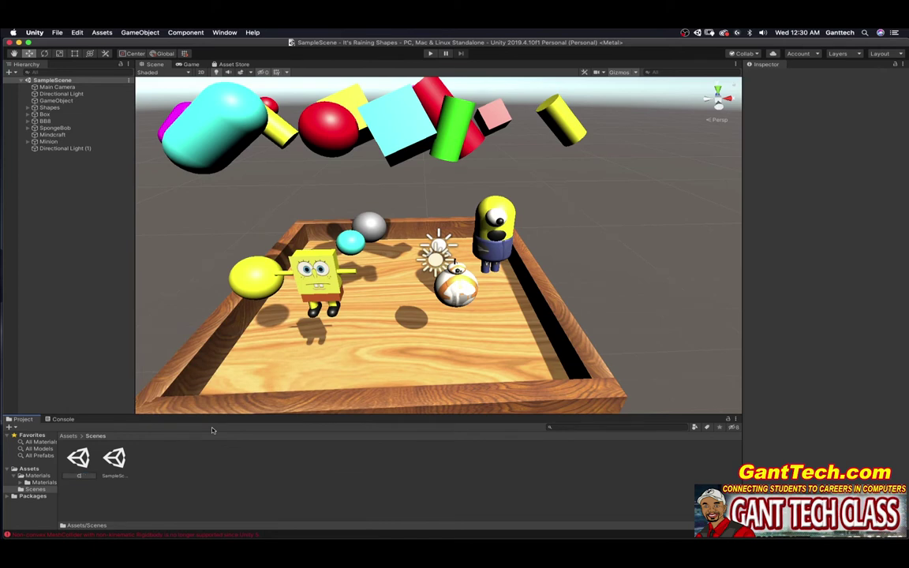
pyautogui.write('Canonball')
pyautogui.press('Return')
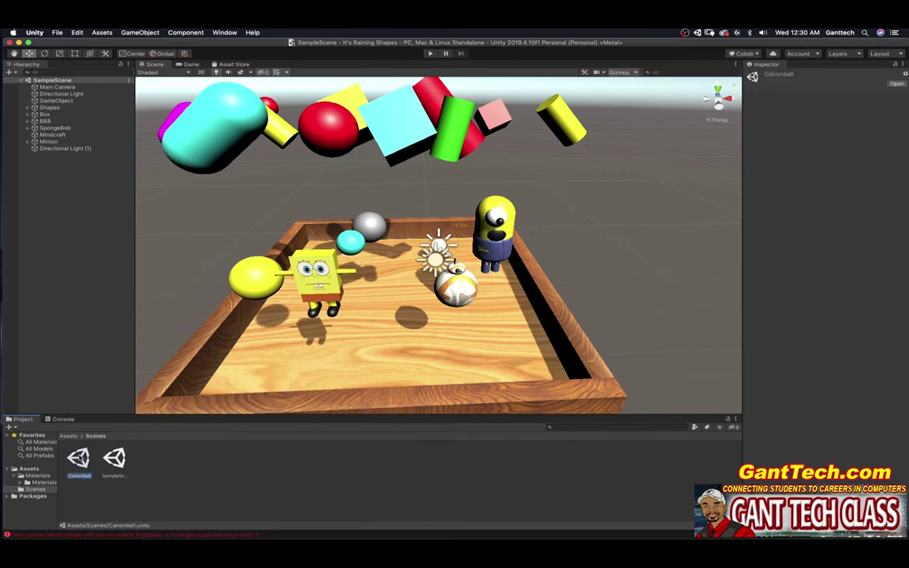
# - Open the Canonball scene, switching to SampleScene and back to compare the two scenes
pyautogui.doubleClick(80, 458)
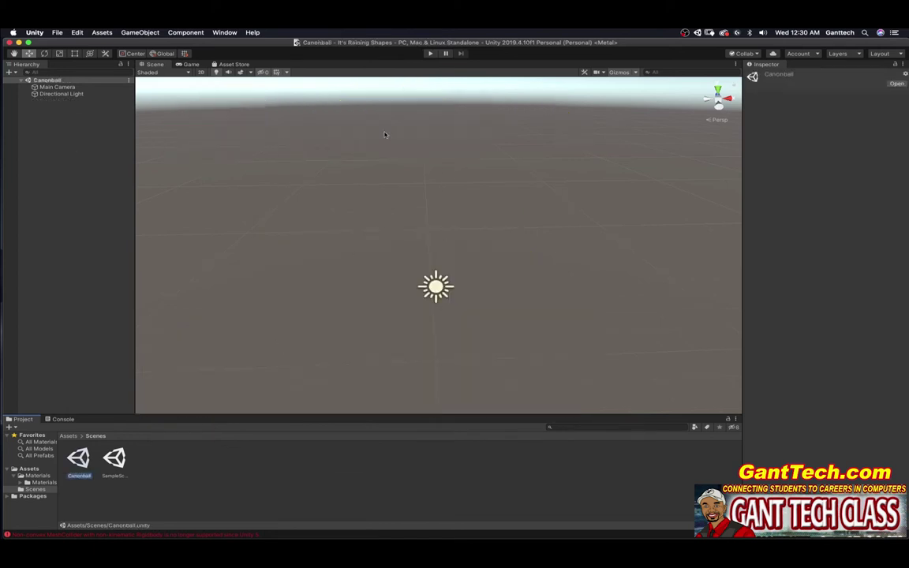
pyautogui.doubleClick(113, 458)
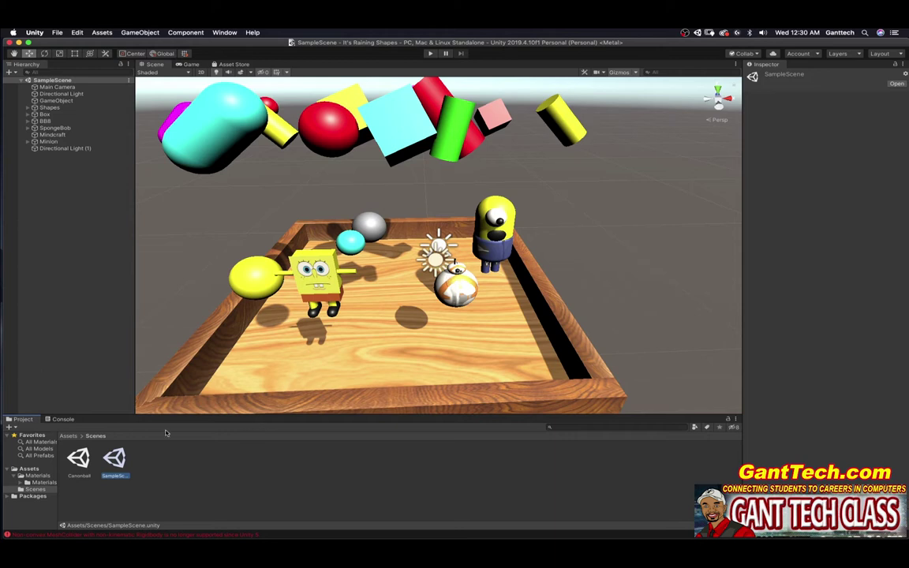
pyautogui.doubleClick(78, 458)
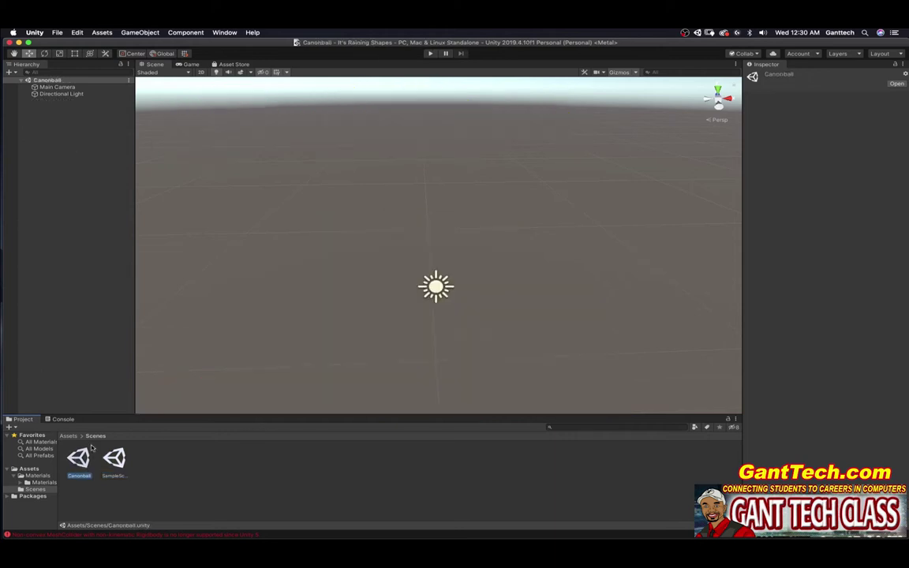
# - Add a 3D plane to the Canonball scene as the ground
pyautogui.rightClick(59, 118)
pyautogui.moveTo(85, 204)
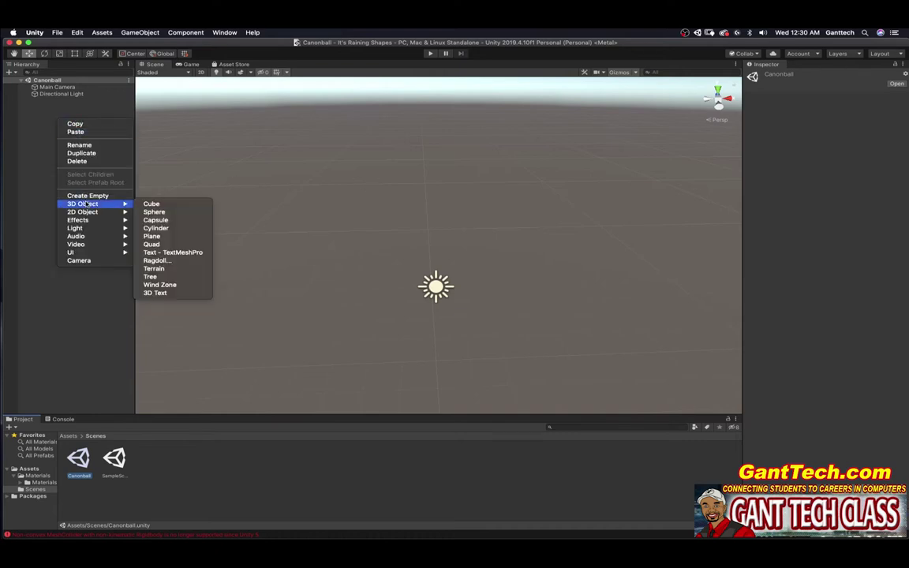
pyautogui.click(159, 237)
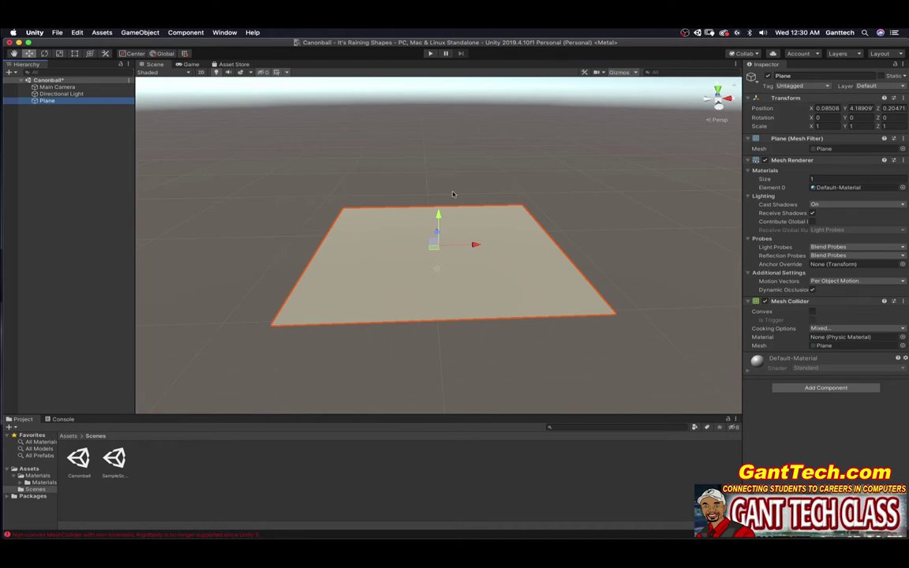
# - Add a 3D sphere and move it beside and above the plane, to about X -7.76, Y 6.14
pyautogui.rightClick(41, 114)
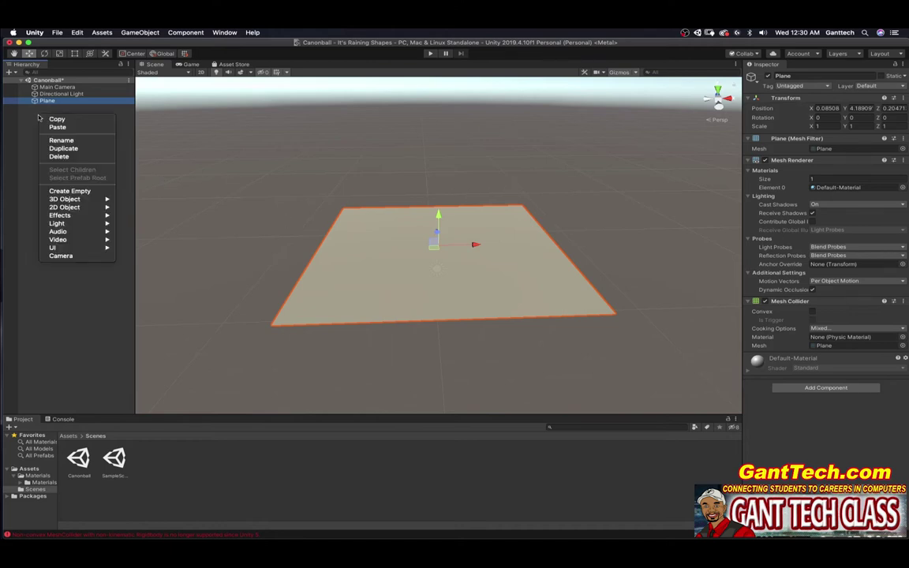
pyautogui.moveTo(79, 200)
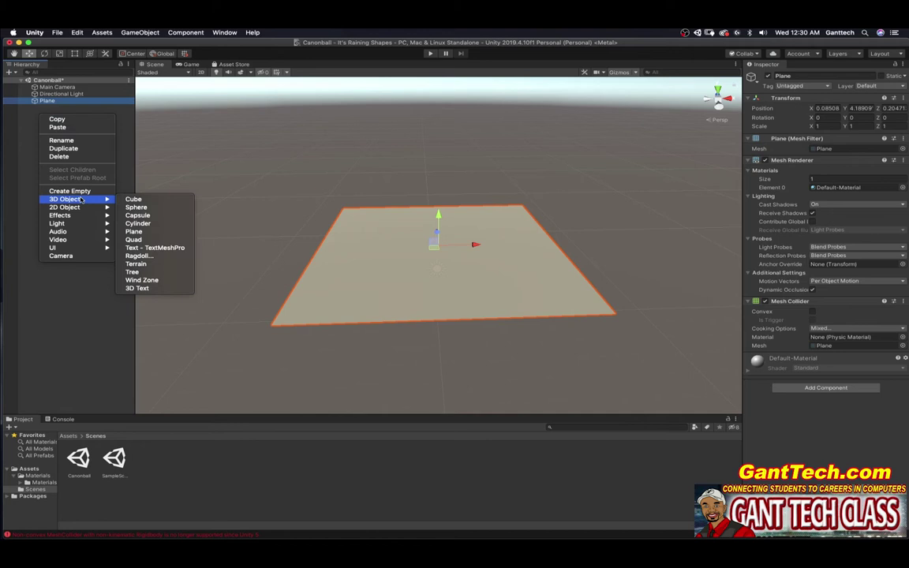
pyautogui.click(137, 208)
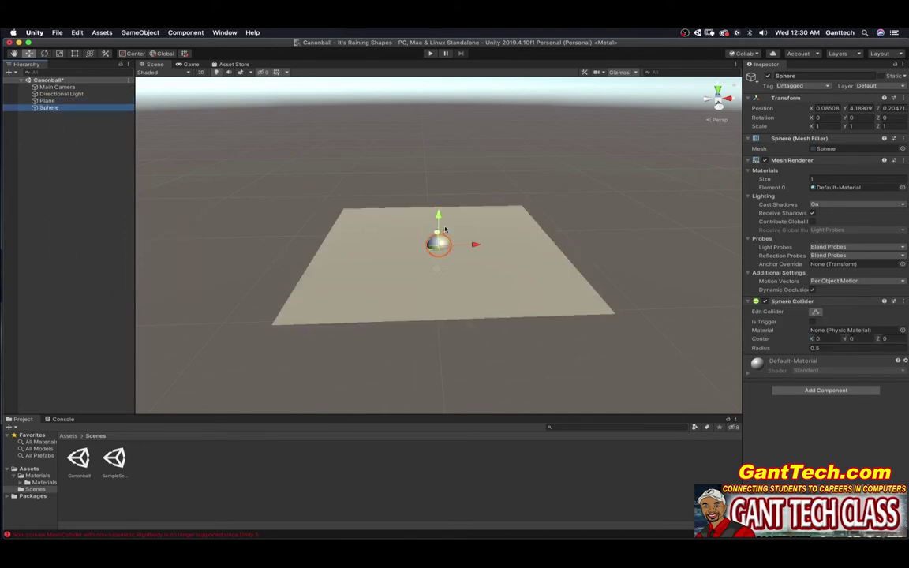
pyautogui.moveTo(445, 229); pyautogui.dragTo(272, 209)
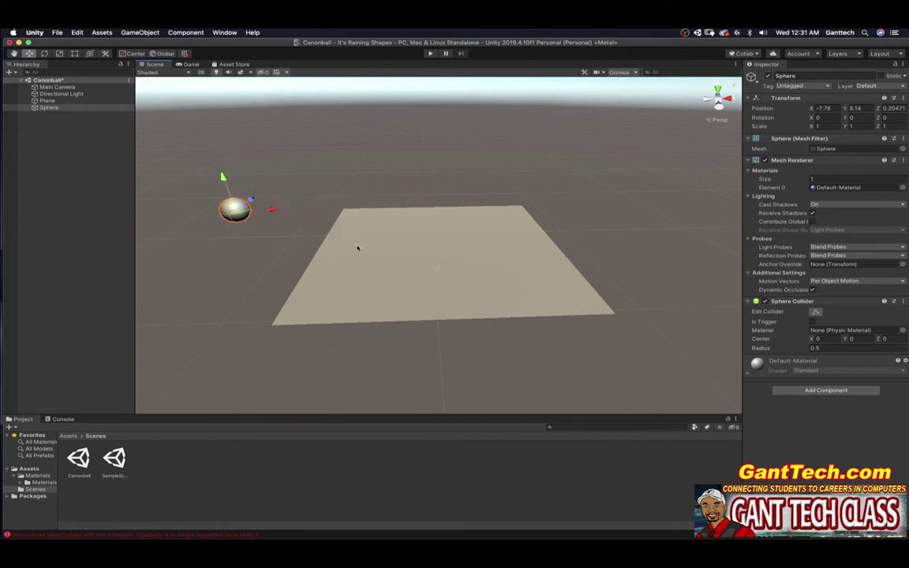
# - Review the cannon ball example animations on the Safari assignment page and return to the sphere in Unity
pyautogui.press('super+Tab')
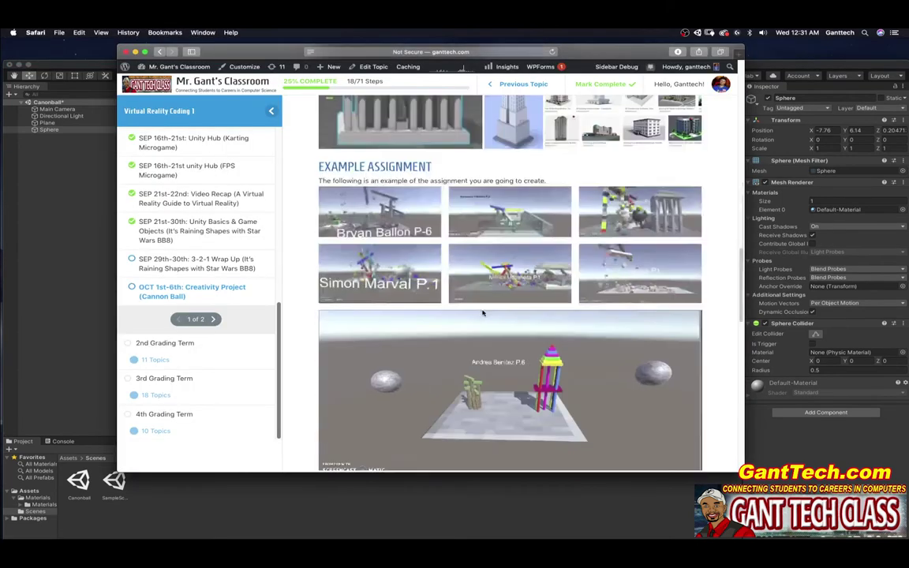
pyautogui.scroll(-3, 480, 312)
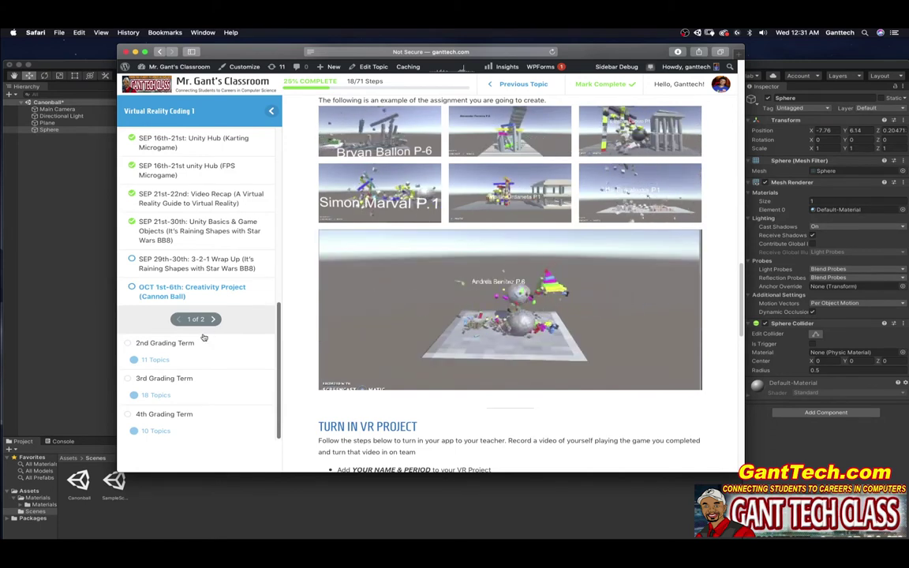
pyautogui.click(91, 280)
pyautogui.click(236, 232)
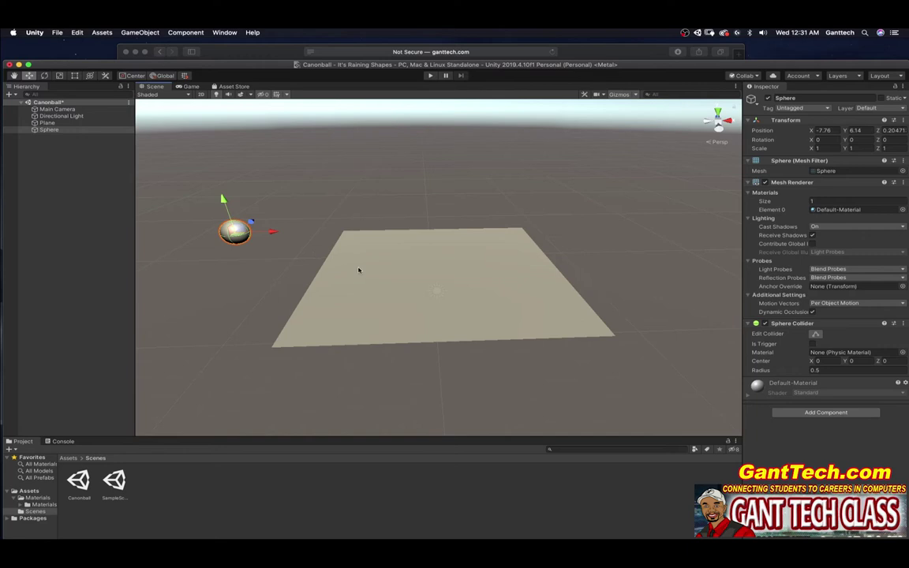
# - Search the components for Force and add a Constant Force component to the sphere
pyautogui.moveTo(272, 231)
pyautogui.mouseDown()
pyautogui.moveTo(286, 231)
pyautogui.moveTo(267, 232)
pyautogui.moveTo(275, 232)
pyautogui.mouseUp()
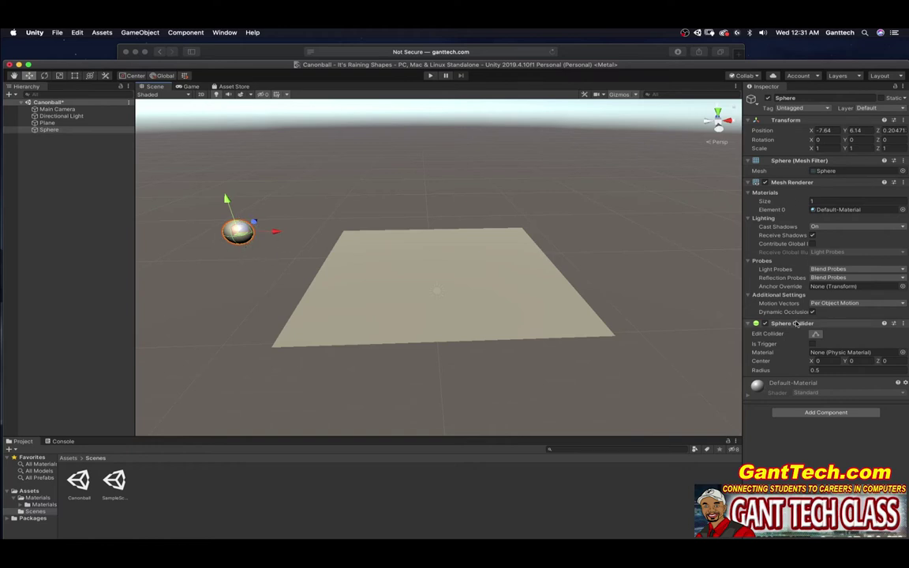
pyautogui.click(805, 412)
pyautogui.click(867, 411)
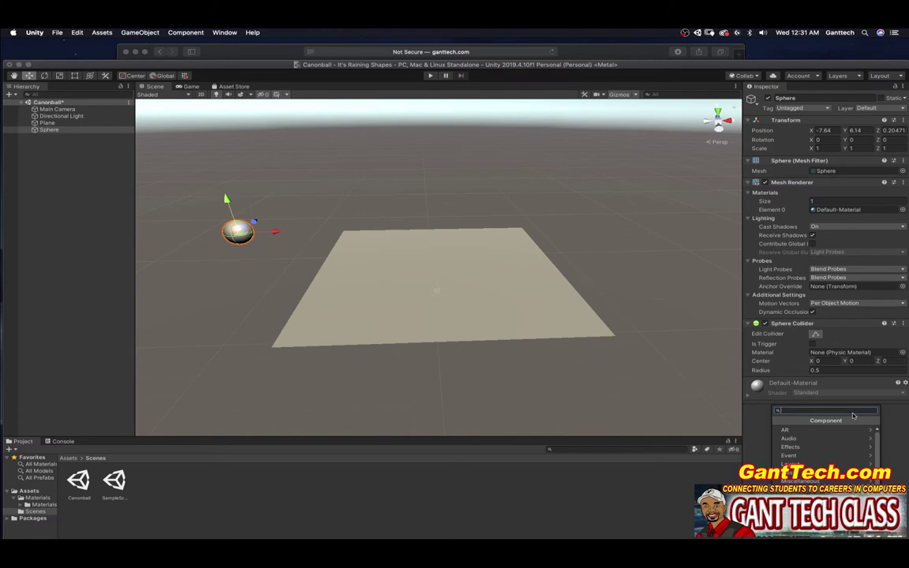
pyautogui.write('Force')
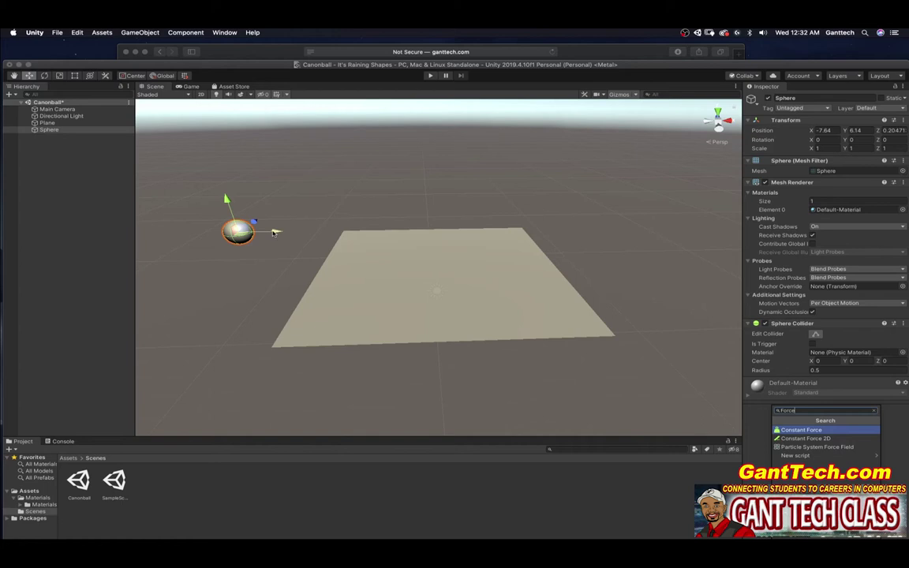
pyautogui.click(274, 232)
pyautogui.moveTo(274, 232); pyautogui.dragTo(348, 230)
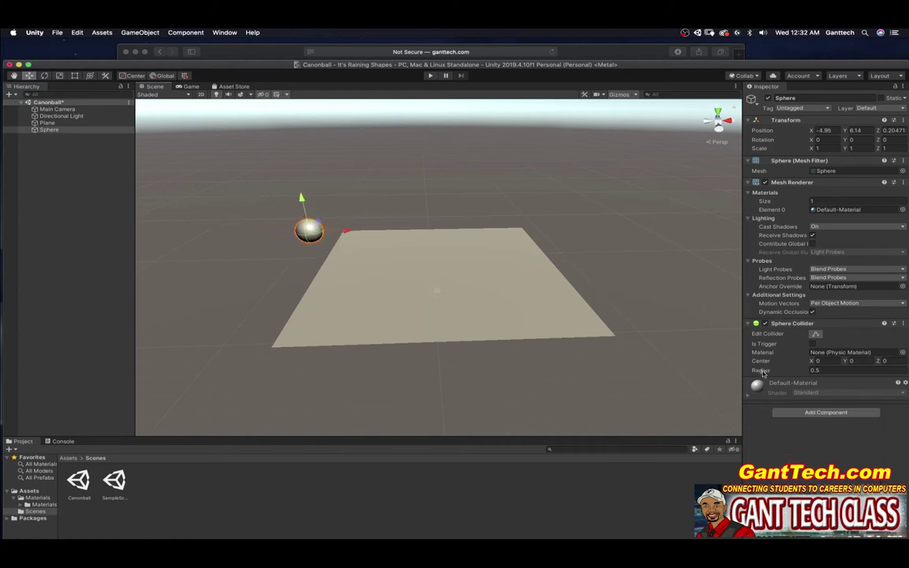
pyautogui.click(805, 412)
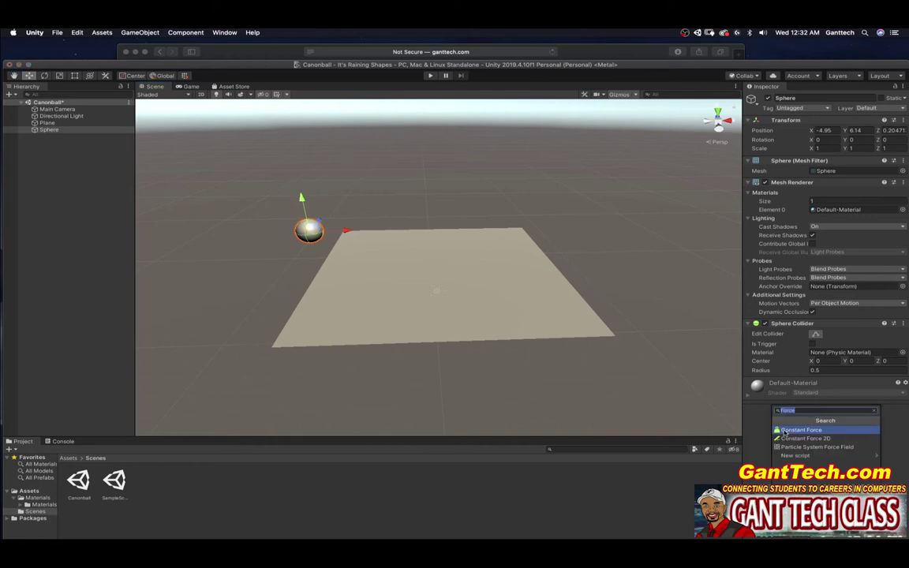
pyautogui.click(784, 431)
pyautogui.click(785, 382)
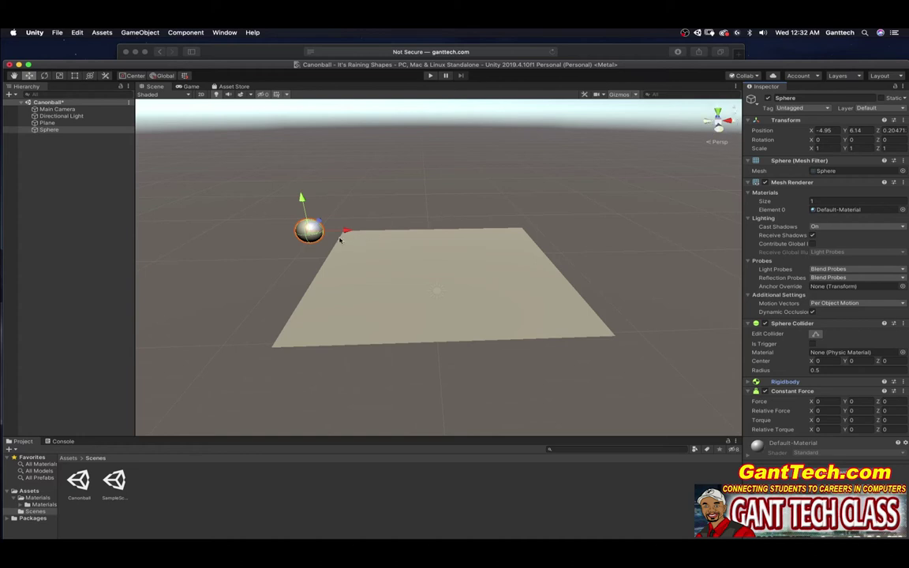
# - Move the sphere to about X -5.75, Z -0.76, beside the ground plane
pyautogui.moveTo(344, 232); pyautogui.dragTo(318, 235)
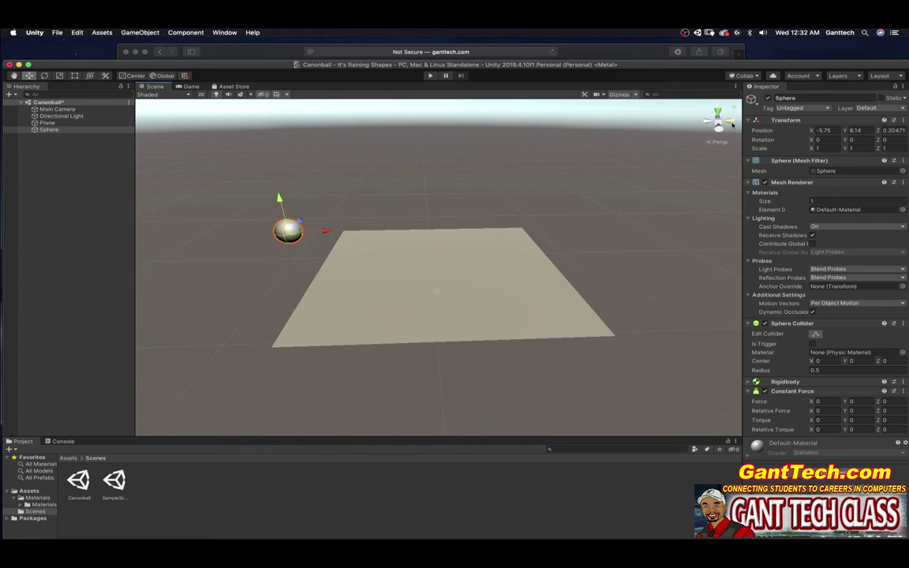
pyautogui.moveTo(302, 218); pyautogui.dragTo(310, 238)
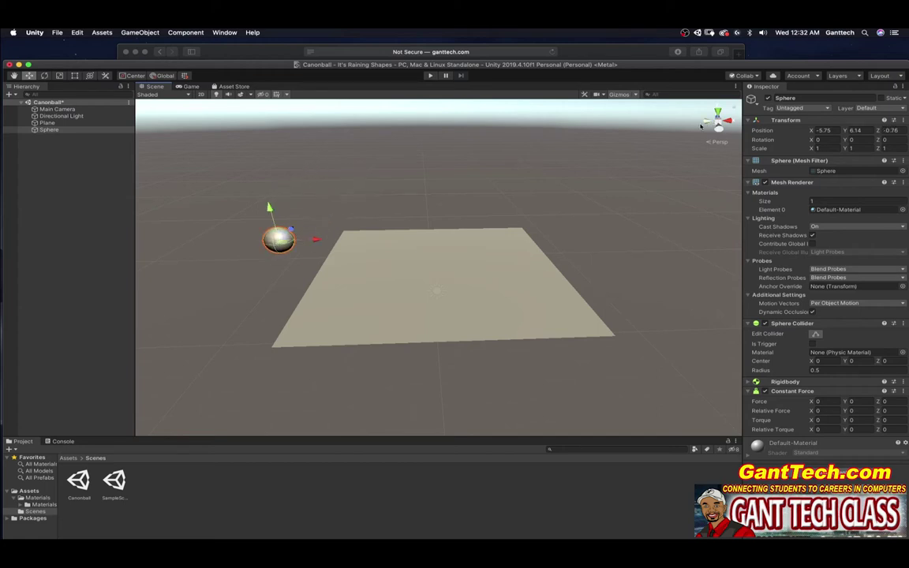
pyautogui.keyDown('alt'); pyautogui.moveTo(701, 125); pyautogui.dragTo(509, 182); pyautogui.keyUp('alt')
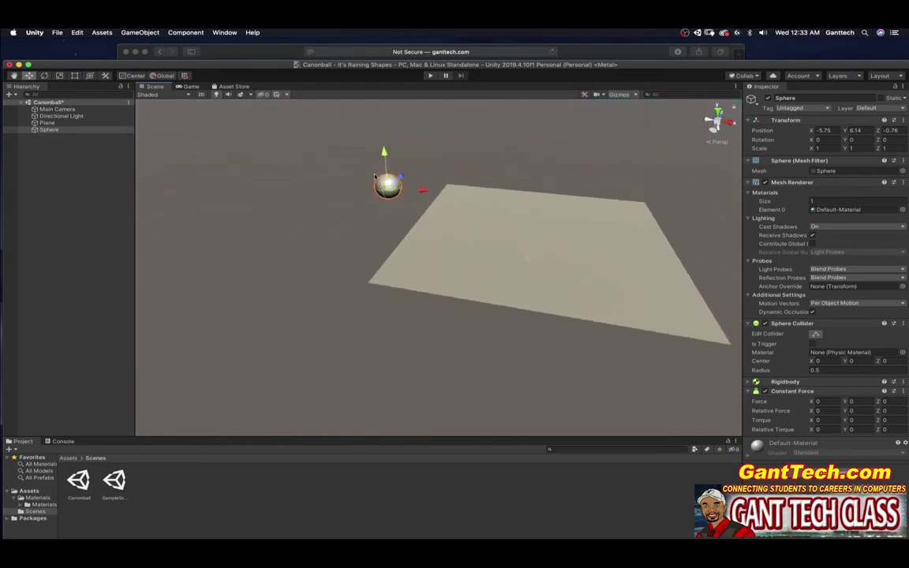
pyautogui.keyDown('alt'); pyautogui.moveTo(689, 132); pyautogui.dragTo(603, 184); pyautogui.keyUp('alt')
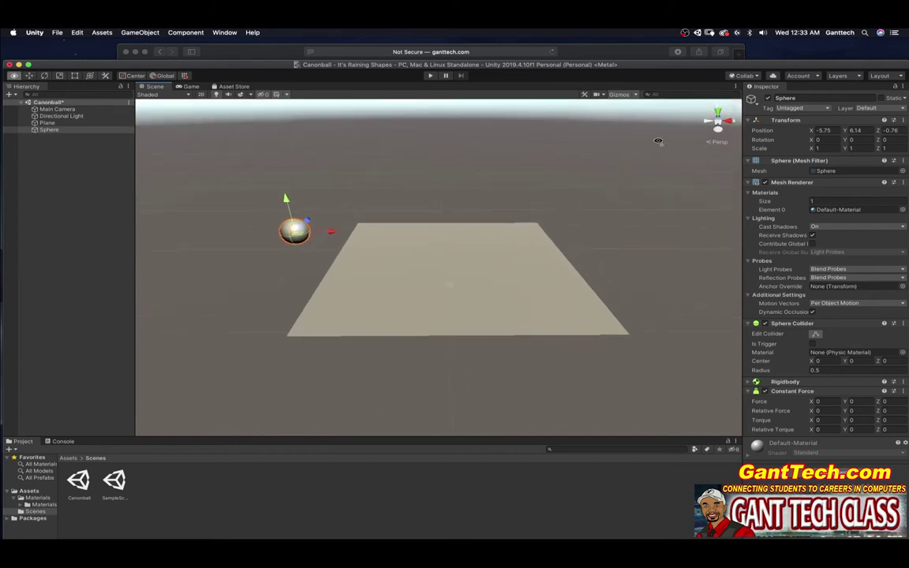
pyautogui.keyDown('alt'); pyautogui.moveTo(655, 140); pyautogui.dragTo(715, 120); pyautogui.keyUp('alt')
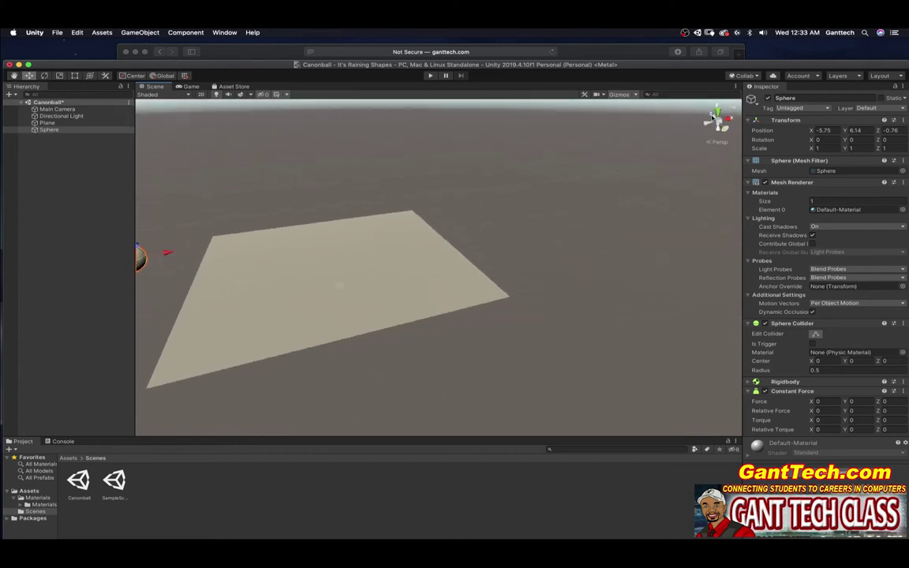
pyautogui.keyDown('alt'); pyautogui.moveTo(614, 183); pyautogui.dragTo(714, 243); pyautogui.keyUp('alt')
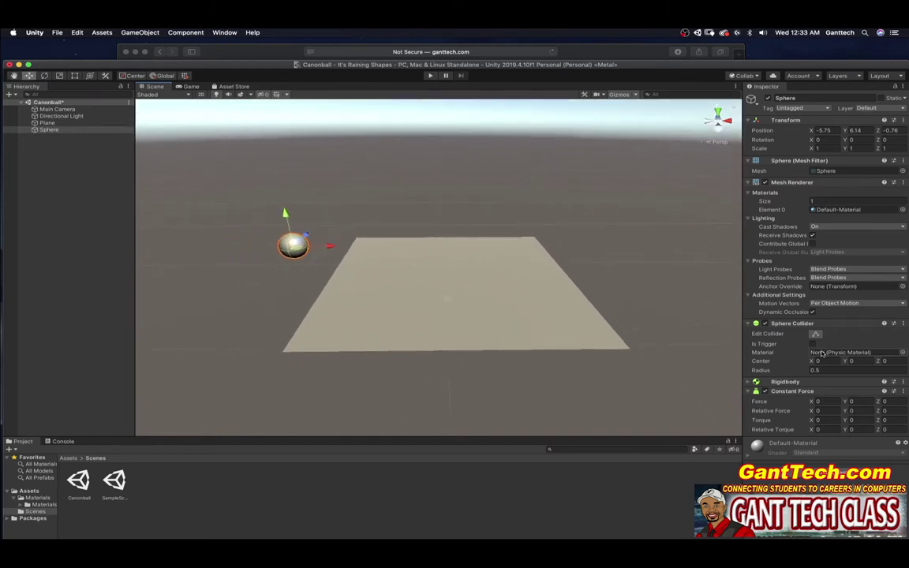
# - Set the sphere's constant force to 10 on Z, play the scene to watch its motion, and stop
pyautogui.click(885, 402)
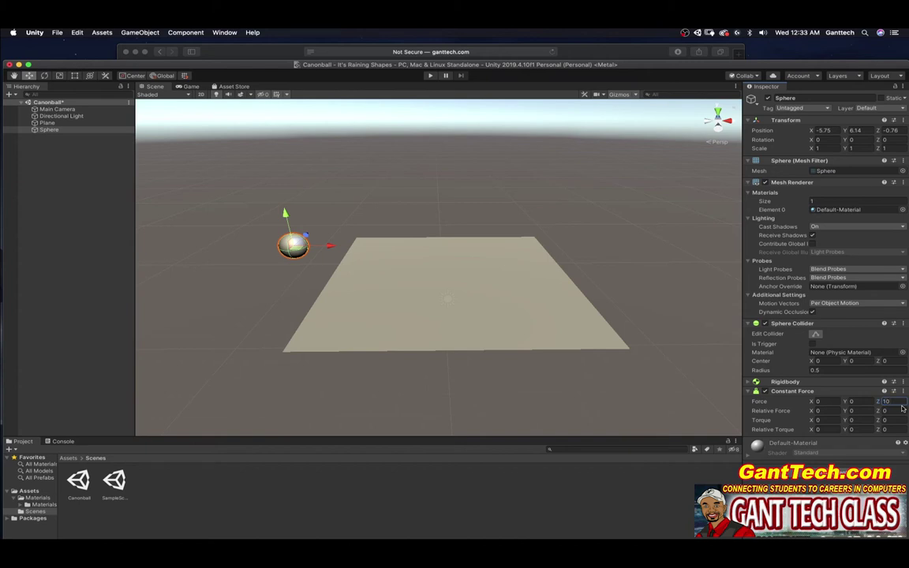
pyautogui.click(430, 75)
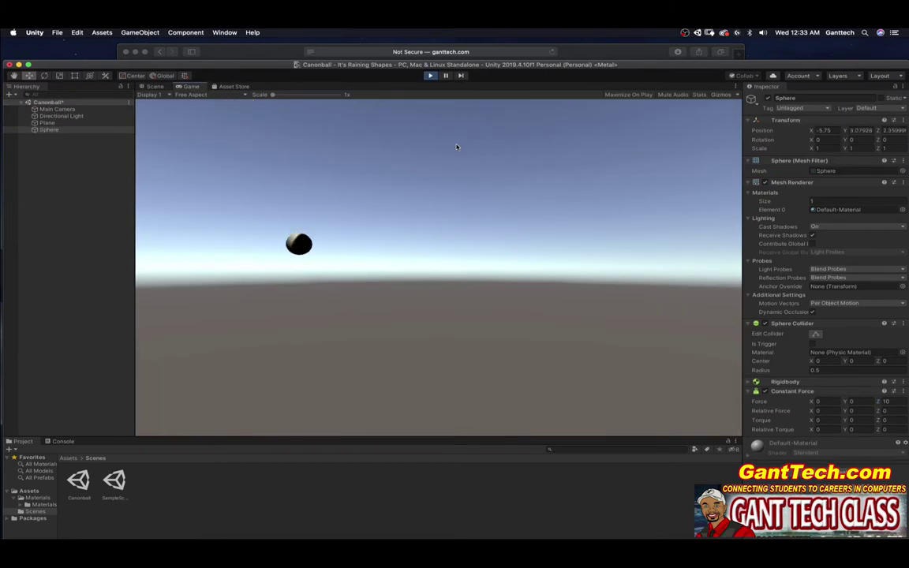
pyautogui.press('super+p')
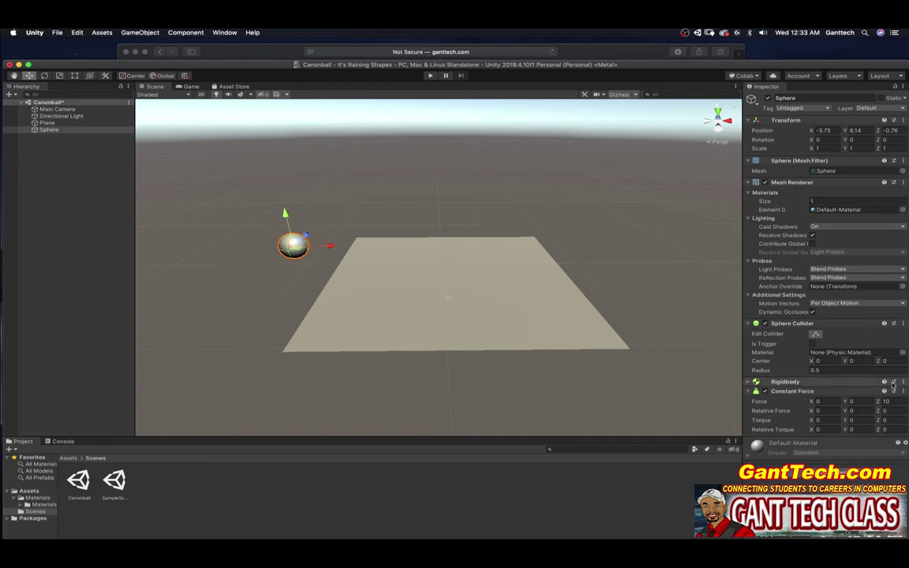
# - Turn off Use Gravity in the sphere's Rigidbody
pyautogui.click(838, 383)
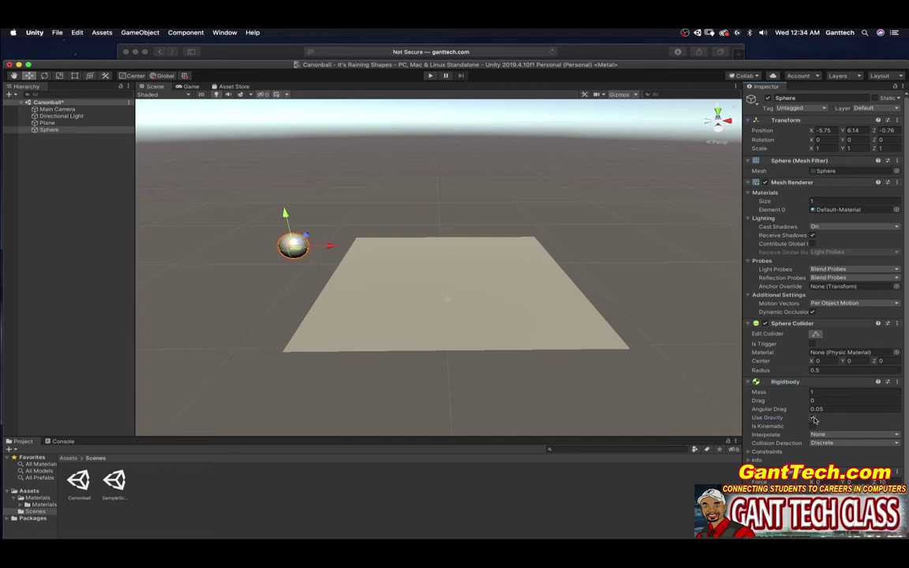
pyautogui.scroll(-1, 748, 385)
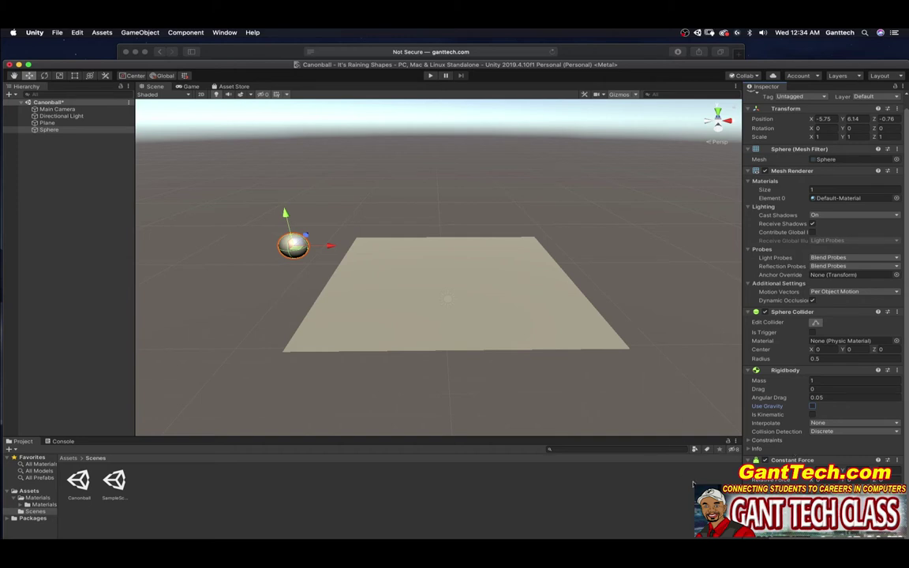
# - Reposition the main camera so that its view covers the ground plane
pyautogui.click(60, 109)
pyautogui.scroll(-5, 479, 233)
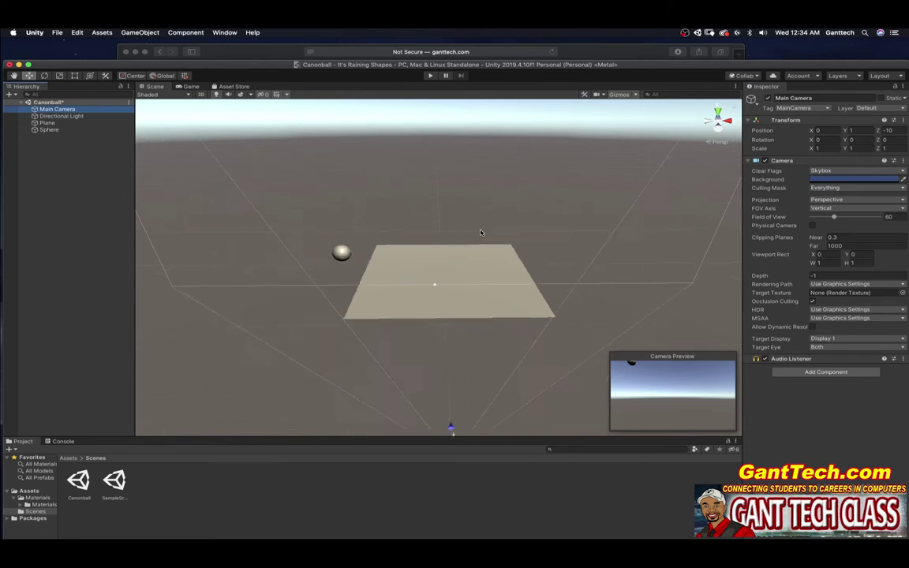
pyautogui.moveTo(522, 379); pyautogui.dragTo(373, 359, button='right')
pyautogui.moveTo(372, 360); pyautogui.dragTo(320, 318)
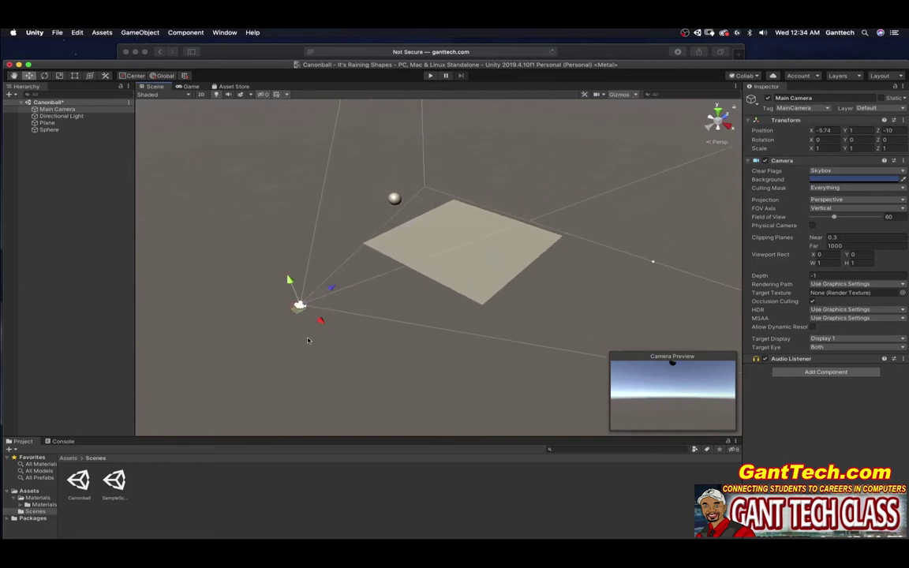
pyautogui.moveTo(288, 281); pyautogui.dragTo(325, 254)
# - Play the scene with the sphere selected, watch its Z position change, and stop playback
pyautogui.click(395, 198)
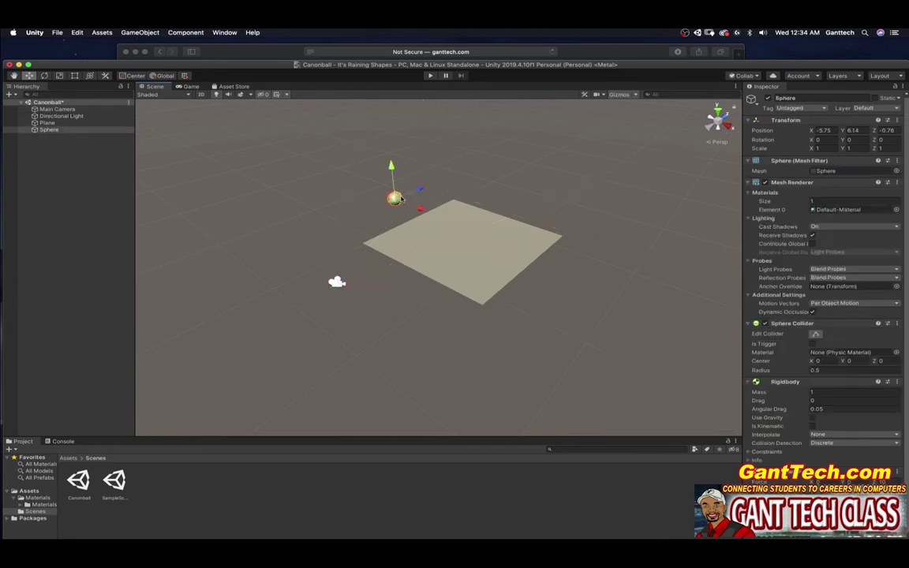
pyautogui.click(431, 76)
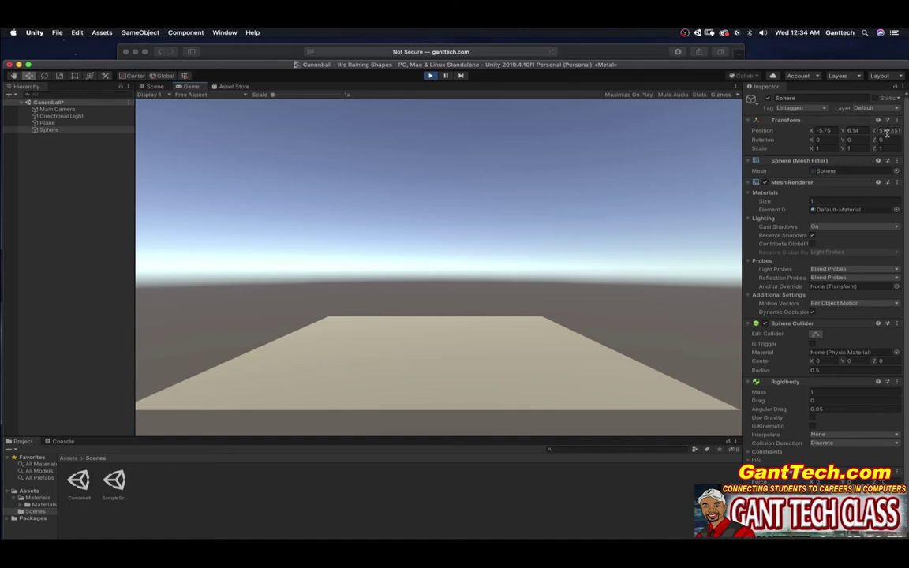
pyautogui.click(445, 75)
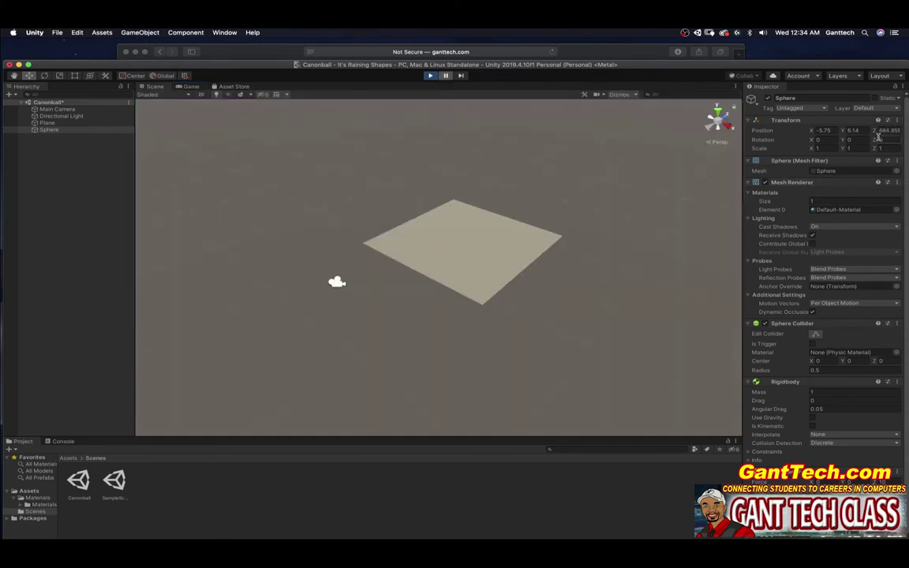
pyautogui.click(445, 75)
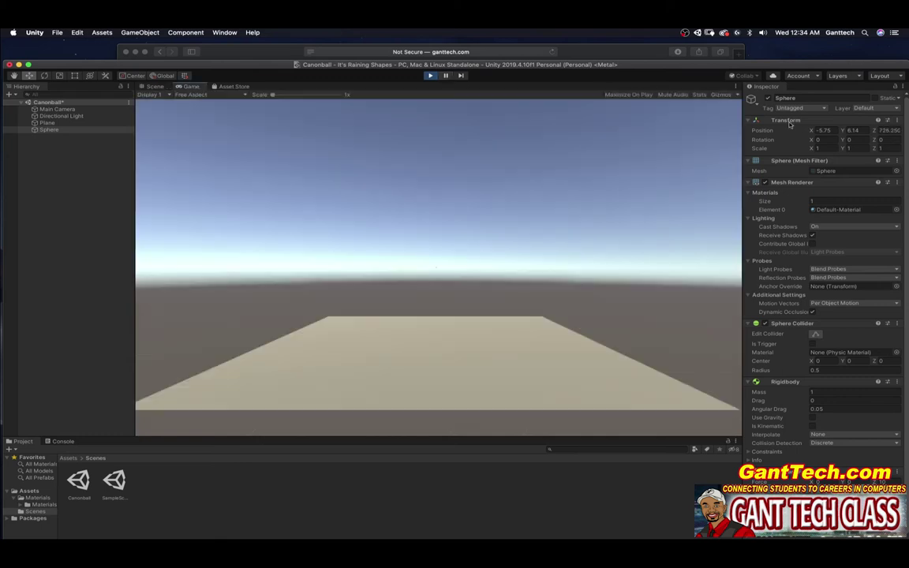
pyautogui.click(430, 75)
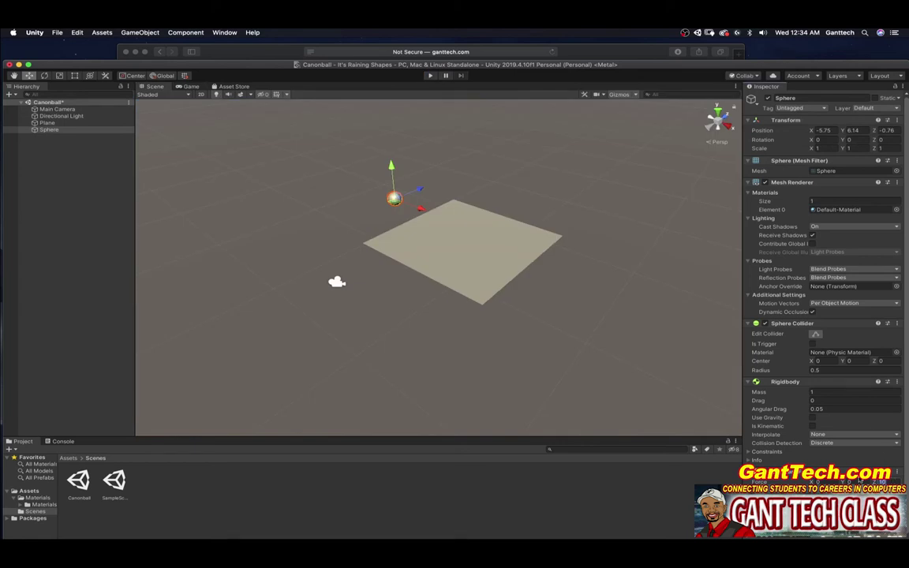
# - Set the sphere's constant force to 10 on Y and 0 on Z
pyautogui.keyDown('alt'); pyautogui.moveTo(564, 379); pyautogui.dragTo(607, 182); pyautogui.keyUp('alt')
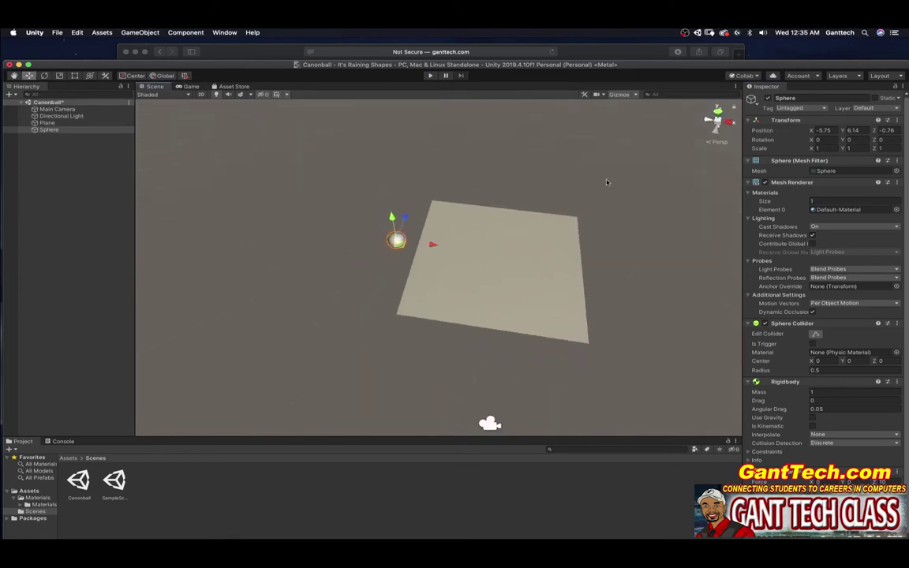
pyautogui.keyDown('alt'); pyautogui.moveTo(672, 151); pyautogui.dragTo(706, 120); pyautogui.keyUp('alt')
pyautogui.keyDown('alt'); pyautogui.moveTo(725, 161); pyautogui.dragTo(479, 321); pyautogui.keyUp('alt')
pyautogui.scroll(-4, 505, 266)
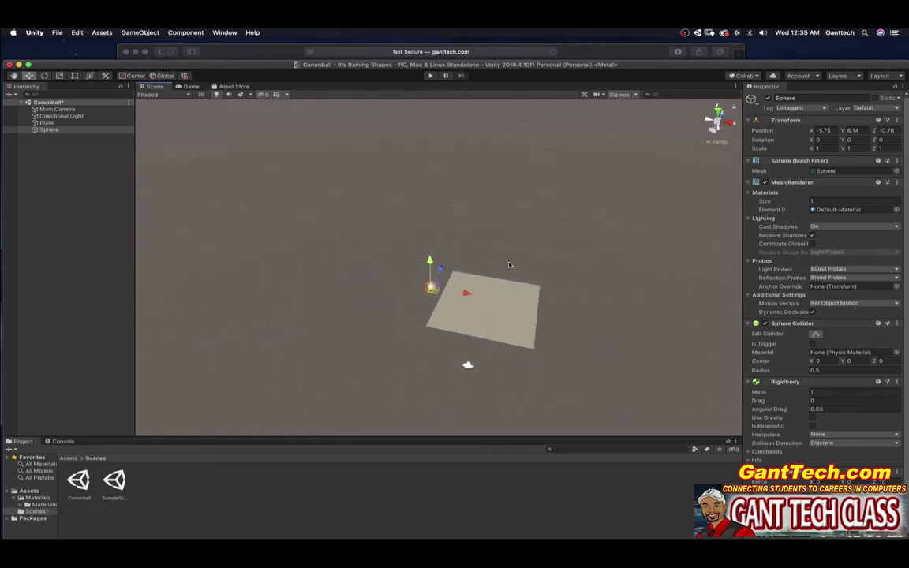
pyautogui.scroll(2, 521, 284)
pyautogui.keyDown('alt'); pyautogui.moveTo(527, 294); pyautogui.dragTo(580, 187); pyautogui.keyUp('alt')
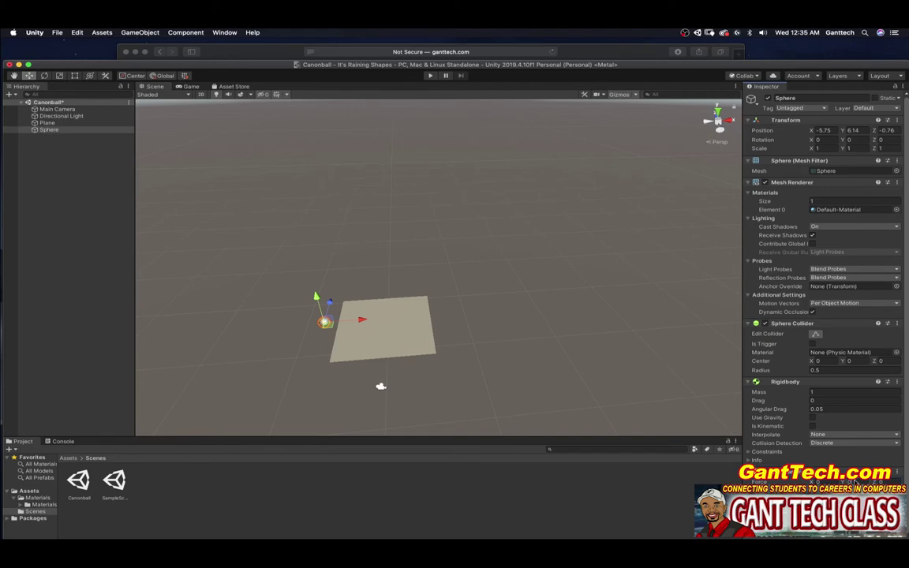
pyautogui.scroll(1, 653, 379)
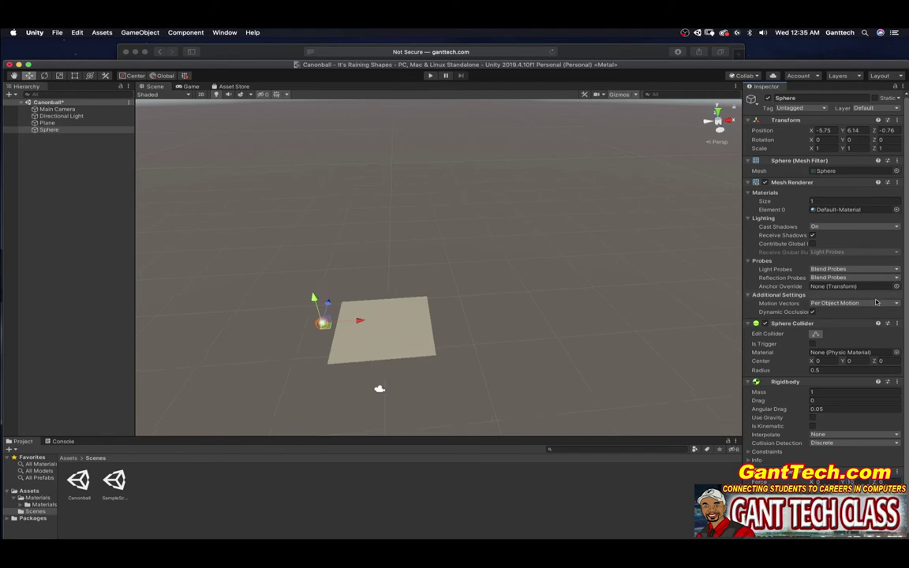
# - Play the scene to watch the sphere's Y position change under the upward force, then stop playback
pyautogui.click(430, 75)
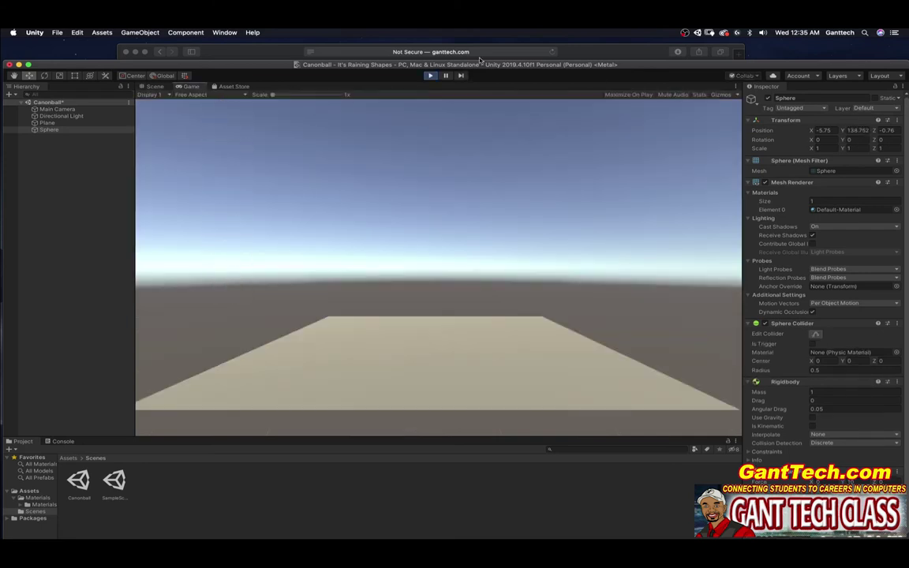
pyautogui.press('super+shift+p')
pyautogui.press('super+1')
pyautogui.moveTo(856, 134); pyautogui.dragTo(864, 132)
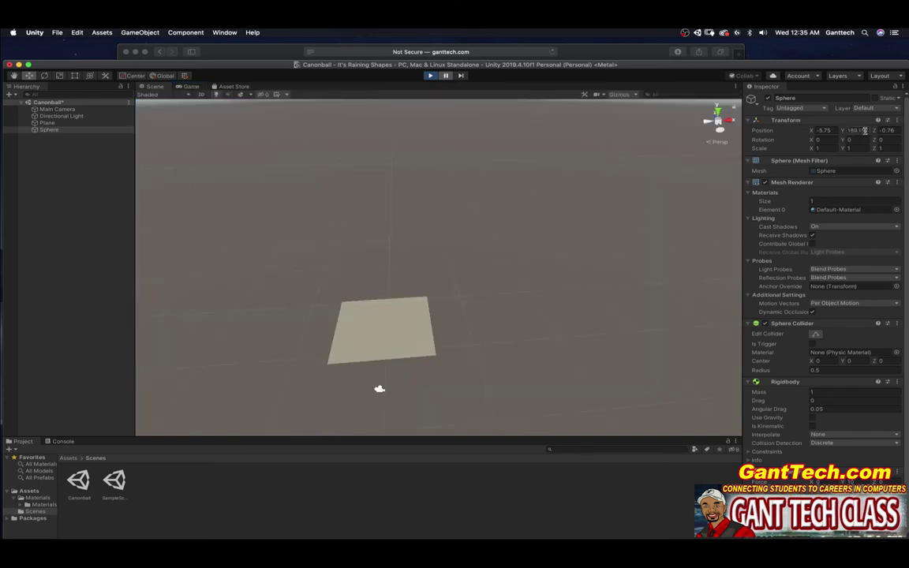
pyautogui.press('super+2')
pyautogui.press('super+shift+p')
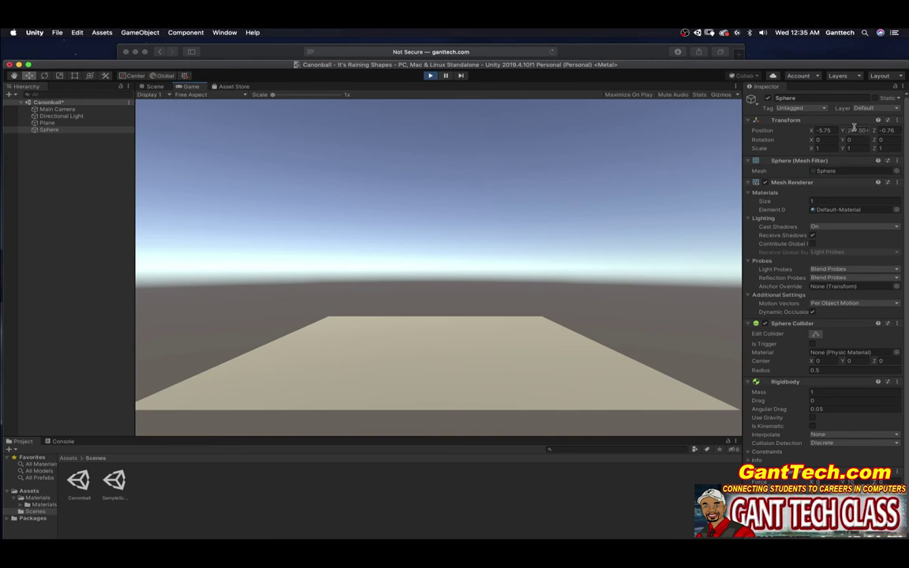
pyautogui.press('super+shift+p')
pyautogui.press('super+1')
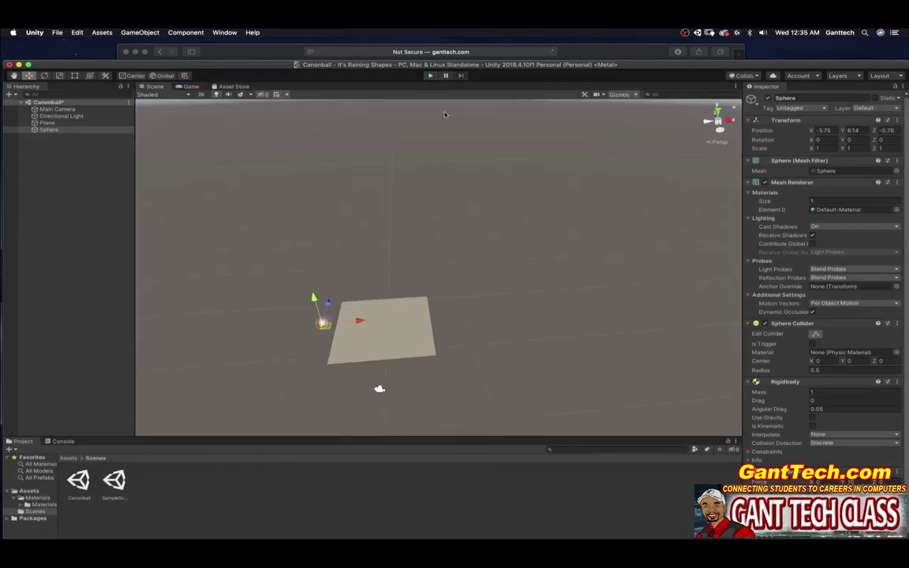
# - Set the sphere's constant force to 50 on X and 0 on Y, and play the scene
pyautogui.scroll(3, 335, 268)
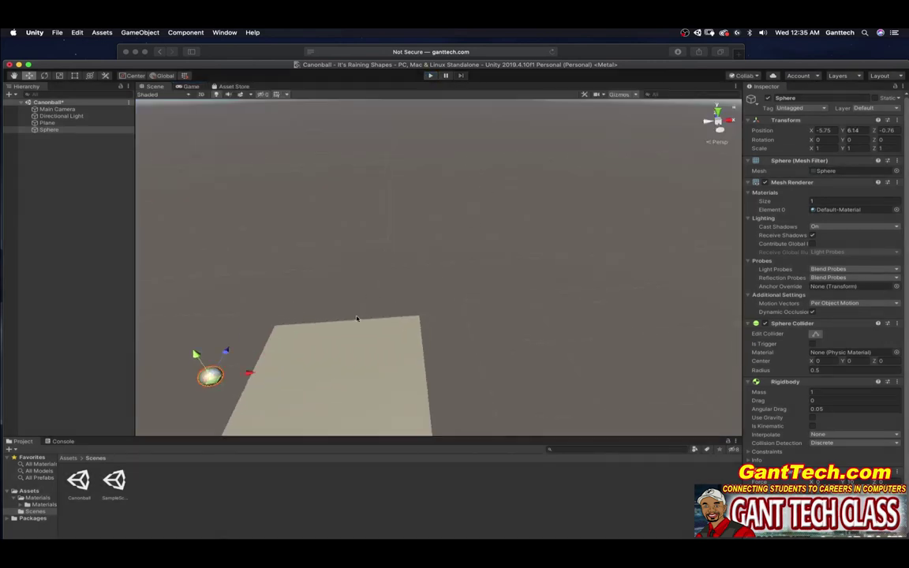
pyautogui.moveTo(356, 318); pyautogui.dragTo(493, 299, button='middle')
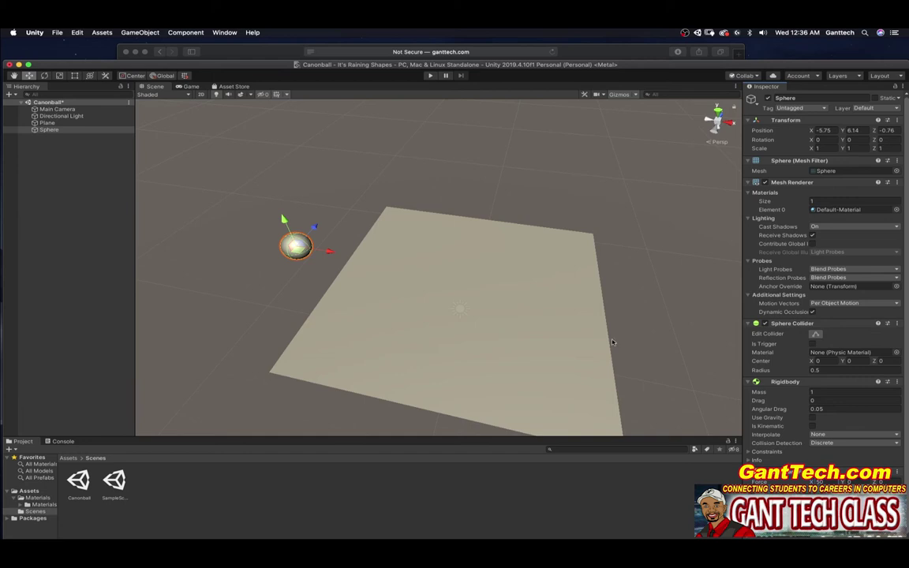
pyautogui.click(428, 75)
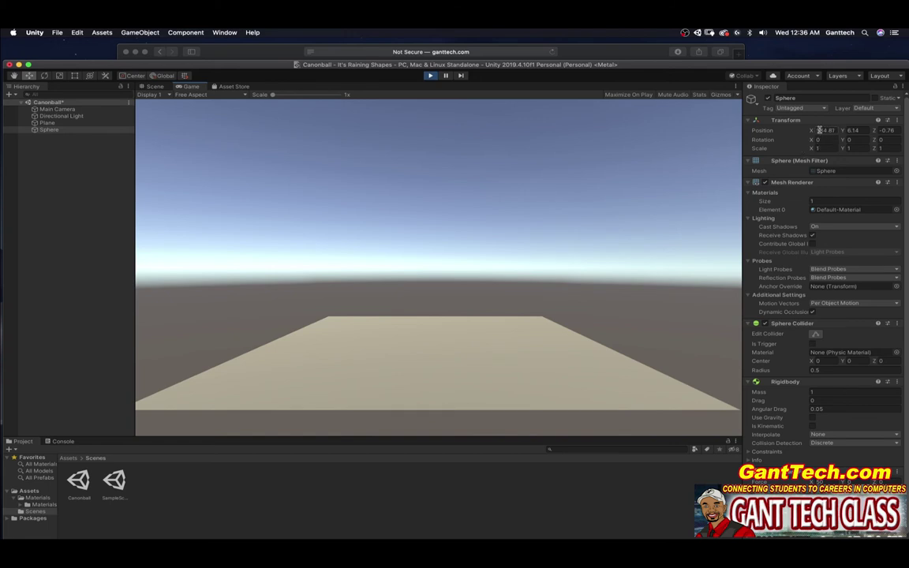
# - Stop playback and add a second 3D sphere to the scene
pyautogui.click(429, 75)
pyautogui.keyDown('alt'); pyautogui.moveTo(521, 175); pyautogui.dragTo(511, 177); pyautogui.keyUp('alt')
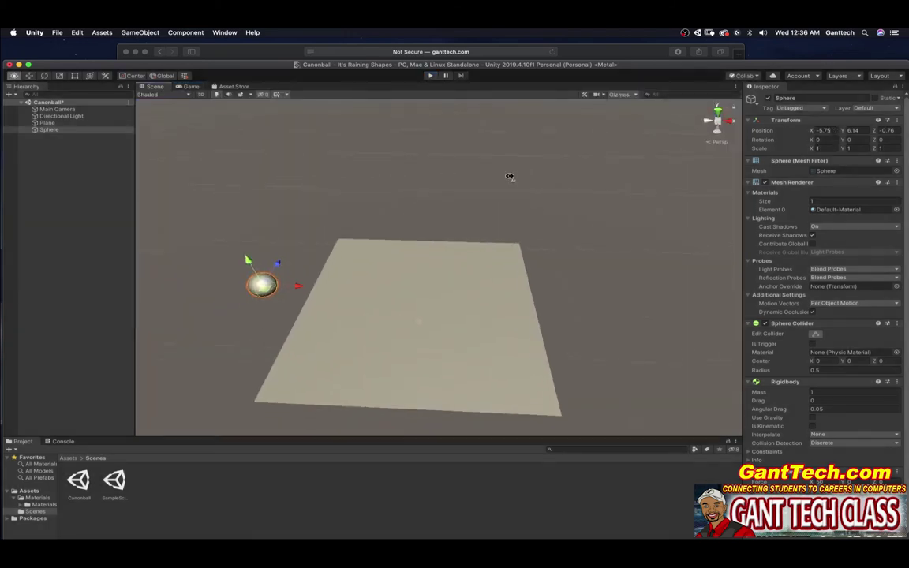
pyautogui.click(449, 211)
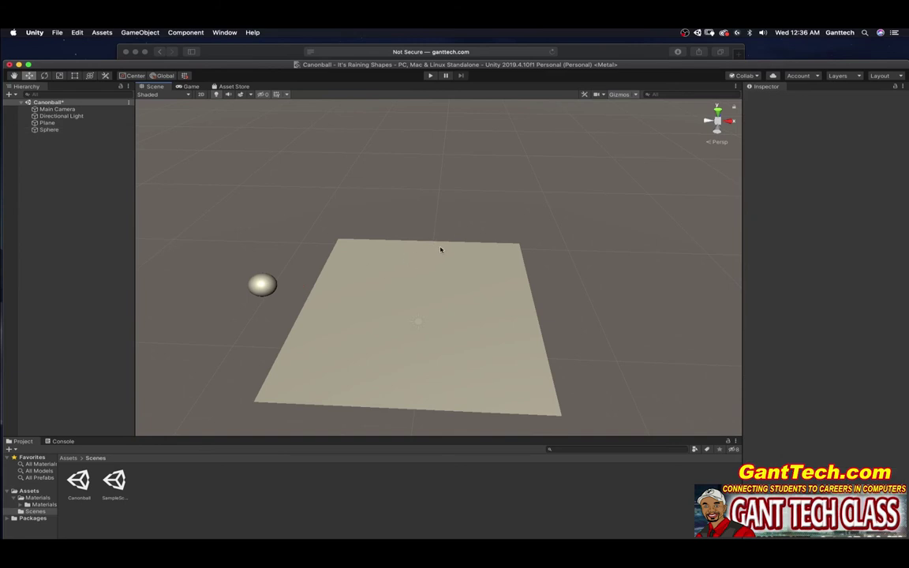
pyautogui.click(49, 130)
pyautogui.click(72, 173)
pyautogui.rightClick(52, 151)
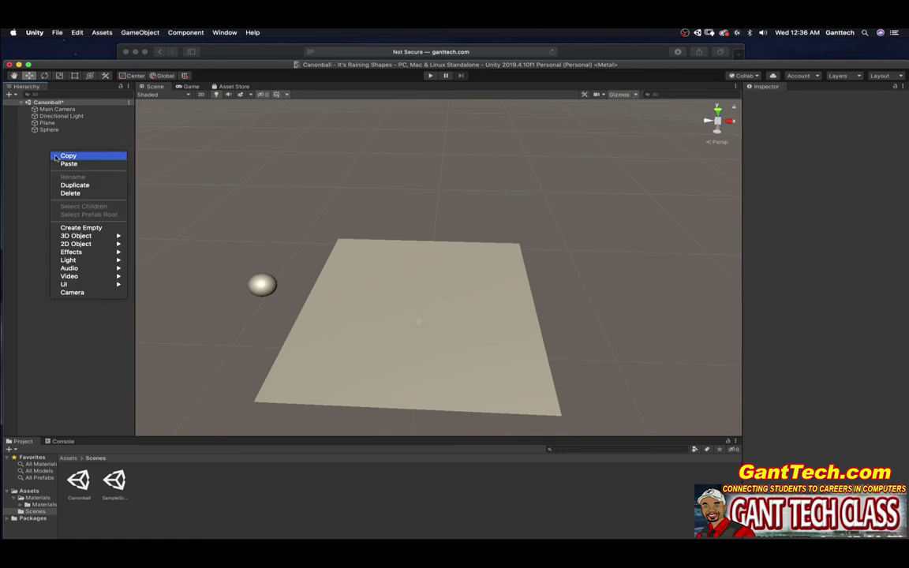
pyautogui.moveTo(79, 237)
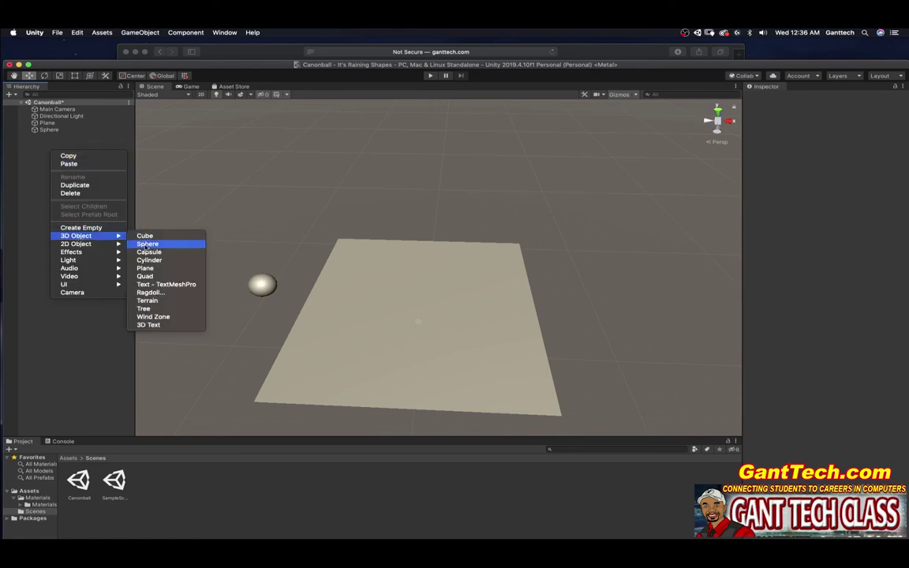
pyautogui.click(147, 244)
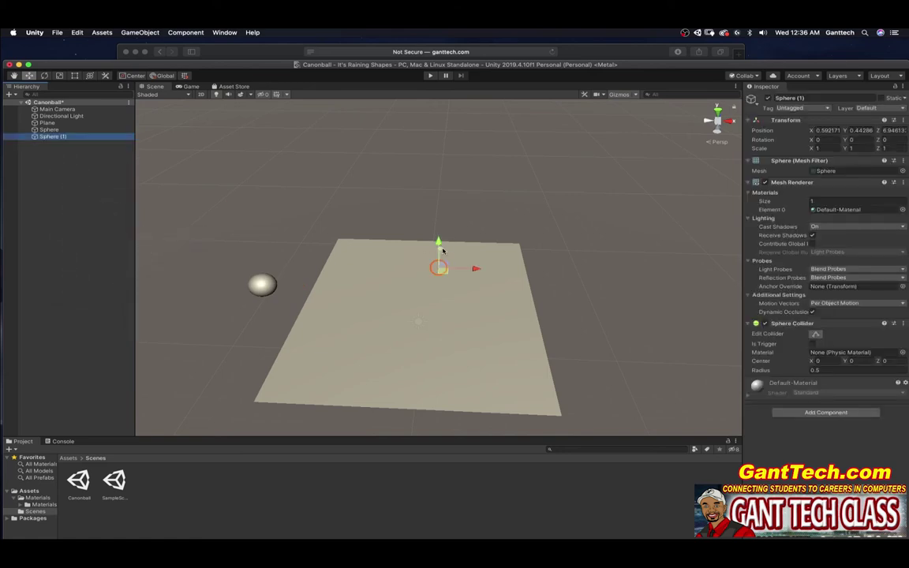
# - Move the new sphere to the opposite side of the plane from the first sphere, at about X 8.19, Y 4.46, Z 1.23
pyautogui.moveTo(444, 237); pyautogui.dragTo(582, 255)
pyautogui.moveTo(633, 270); pyautogui.dragTo(481, 349)
pyautogui.moveTo(566, 286); pyautogui.dragTo(526, 303)
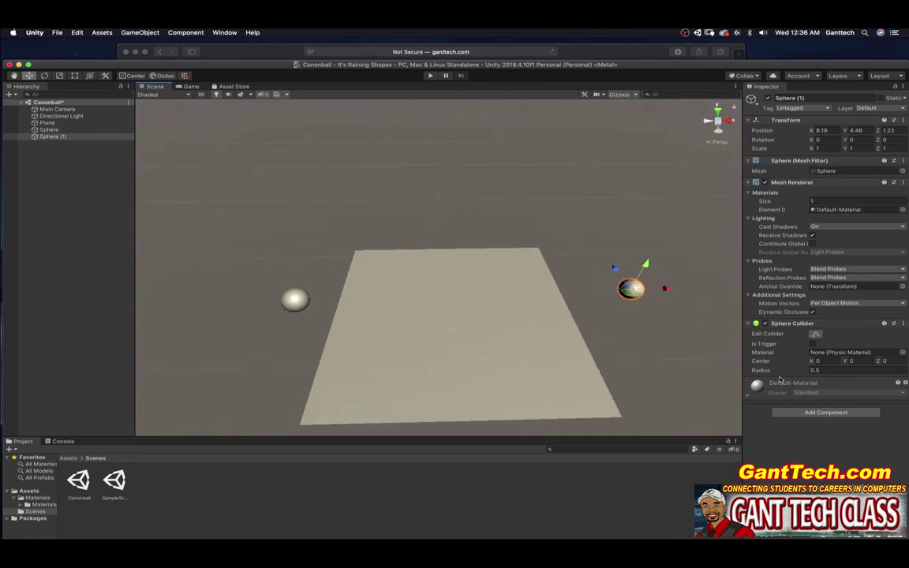
# - Add a Constant Force component to the second sphere and turn off Use Gravity in its Rigidbody
pyautogui.click(821, 412)
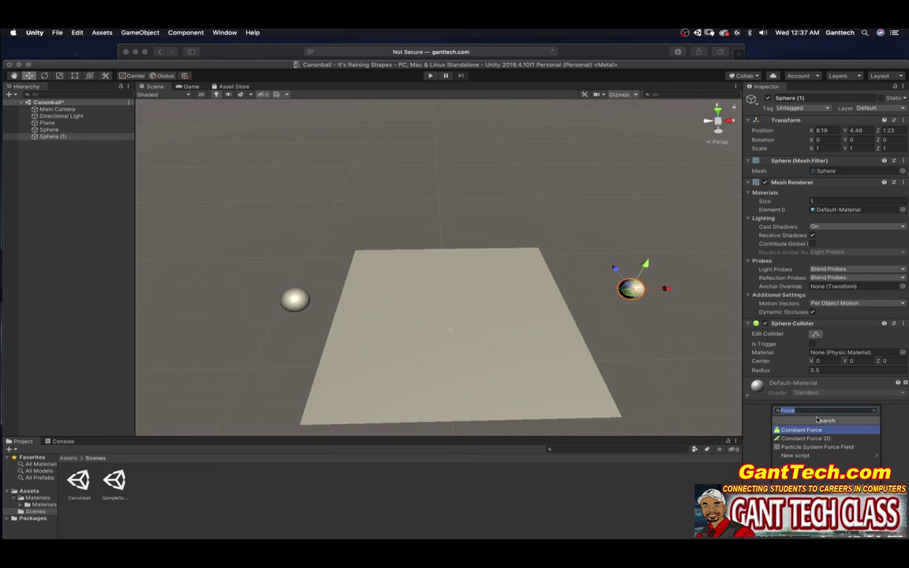
pyautogui.click(809, 430)
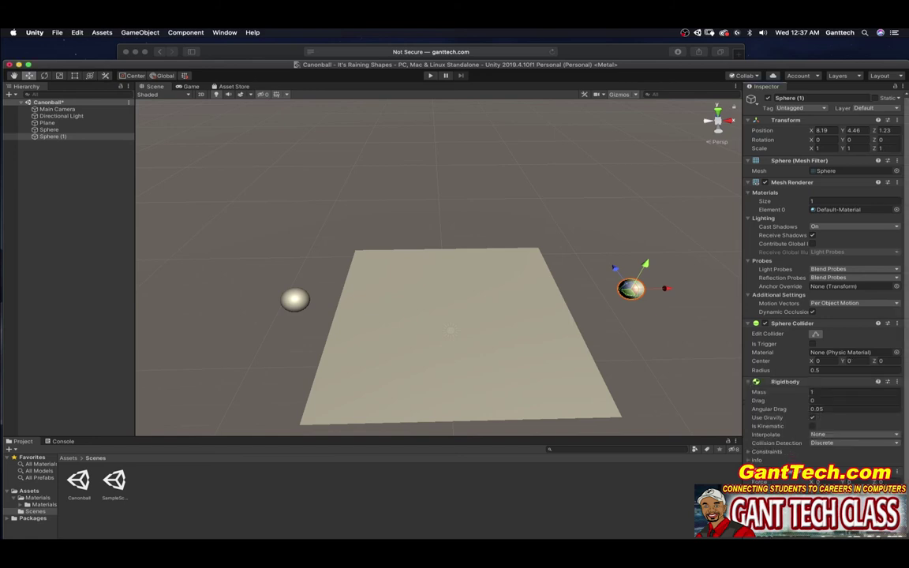
pyautogui.click(813, 419)
pyautogui.scroll(-1, 812, 415)
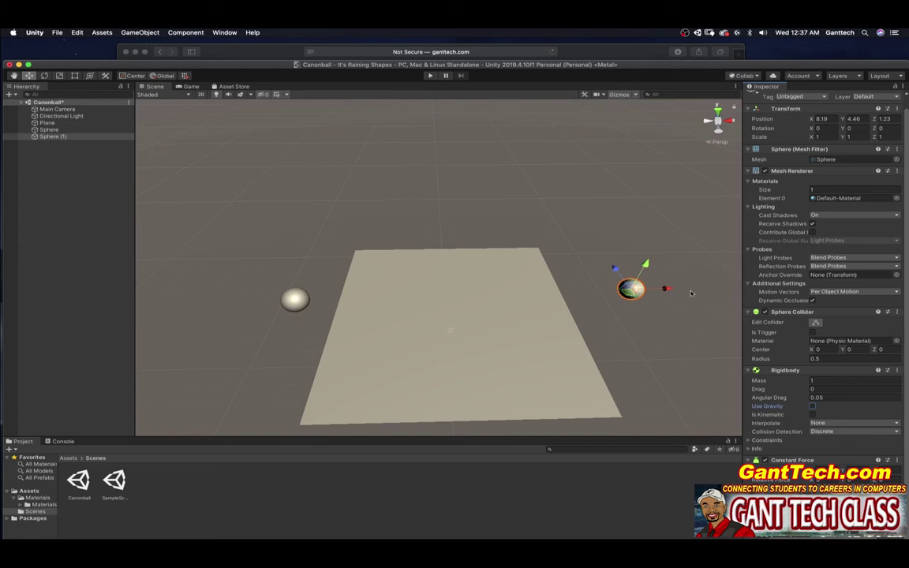
# - Nudge the second sphere toward the plane to about X 7.34, and play the scene
pyautogui.moveTo(670, 291)
pyautogui.mouseDown()
pyautogui.moveTo(520, 298)
pyautogui.moveTo(662, 292)
pyautogui.mouseUp()
pyautogui.moveTo(651, 291)
pyautogui.mouseDown()
pyautogui.moveTo(721, 291)
pyautogui.moveTo(561, 290)
pyautogui.moveTo(649, 296)
pyautogui.mouseUp()
pyautogui.click(430, 75)
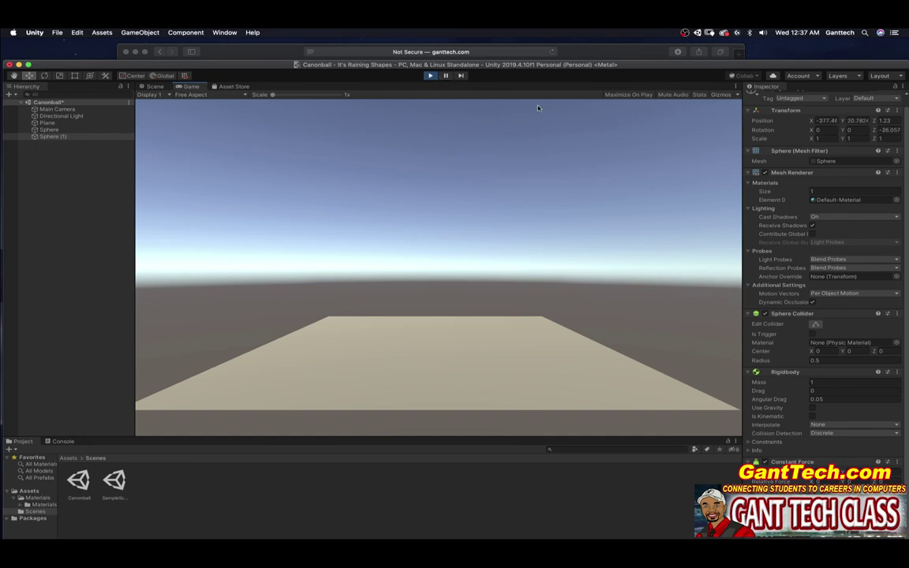
# - Inspect both spheres' positions while the scene plays, framing each one in the Scene view, and stop playback
pyautogui.click(445, 75)
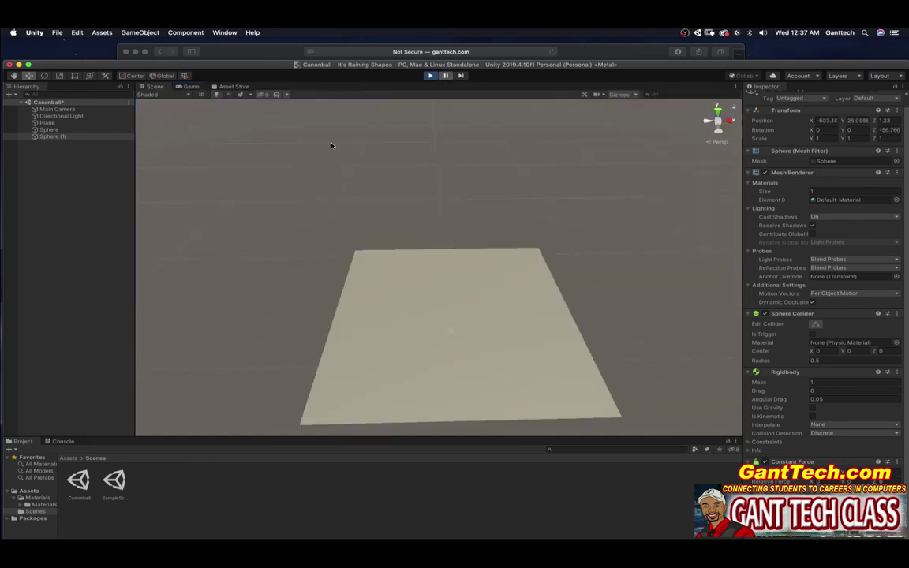
pyautogui.click(52, 137)
pyautogui.click(67, 129)
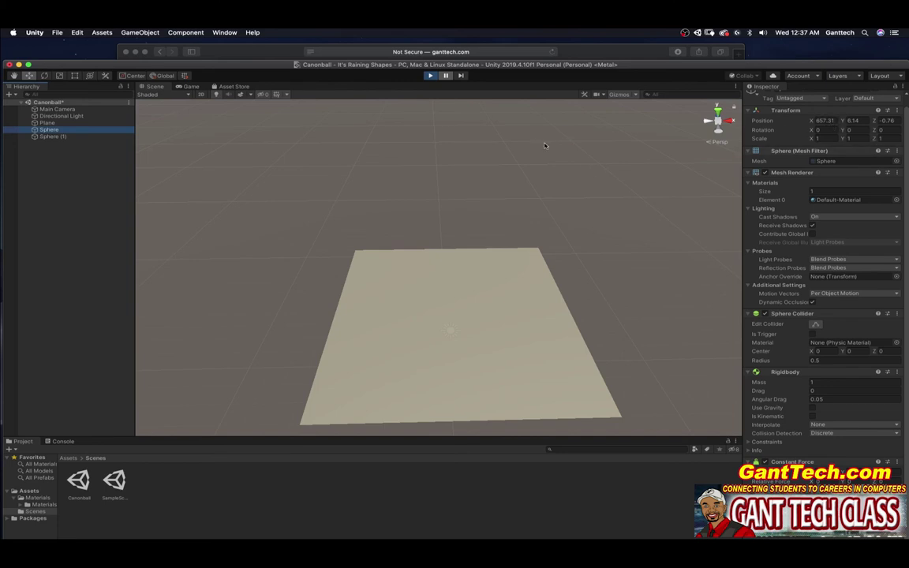
pyautogui.click(446, 76)
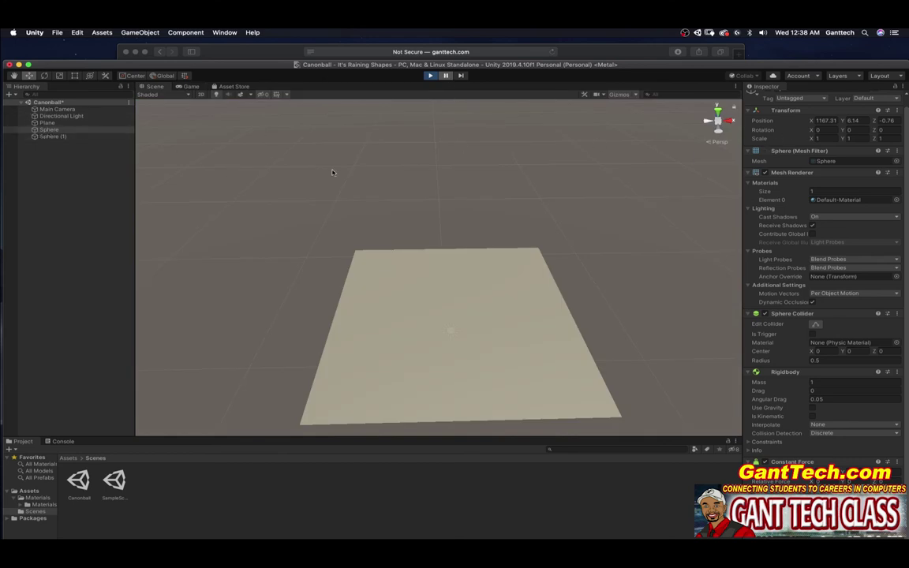
pyautogui.click(70, 131)
pyautogui.press('f')
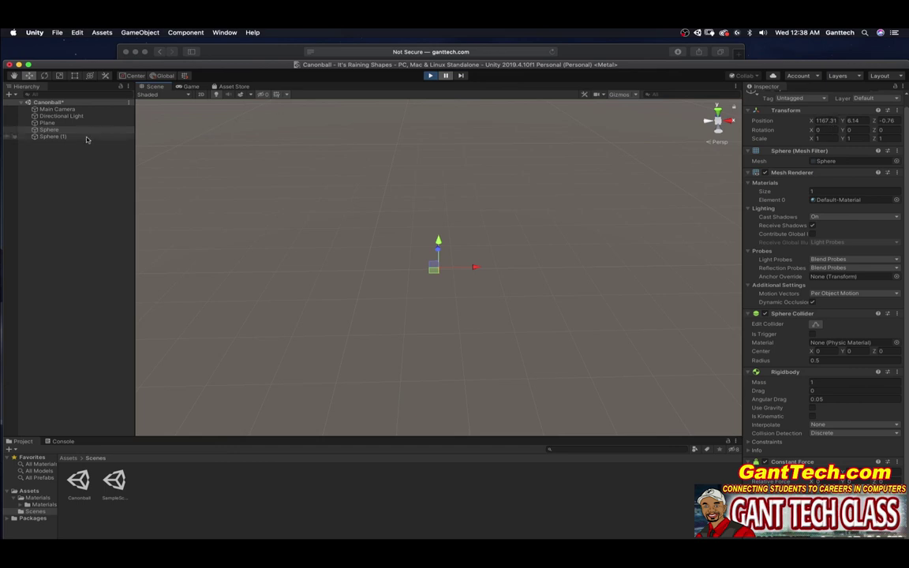
pyautogui.click(53, 137)
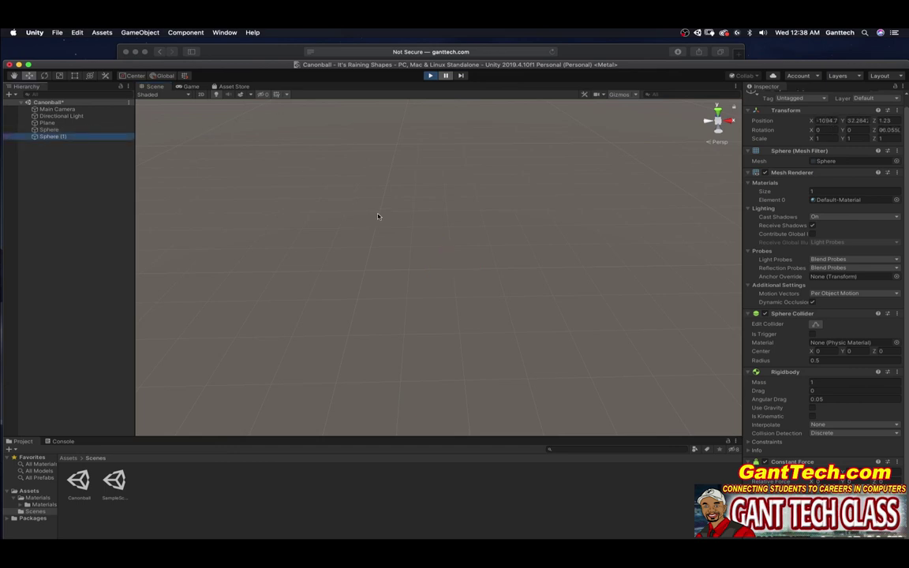
pyautogui.press('f')
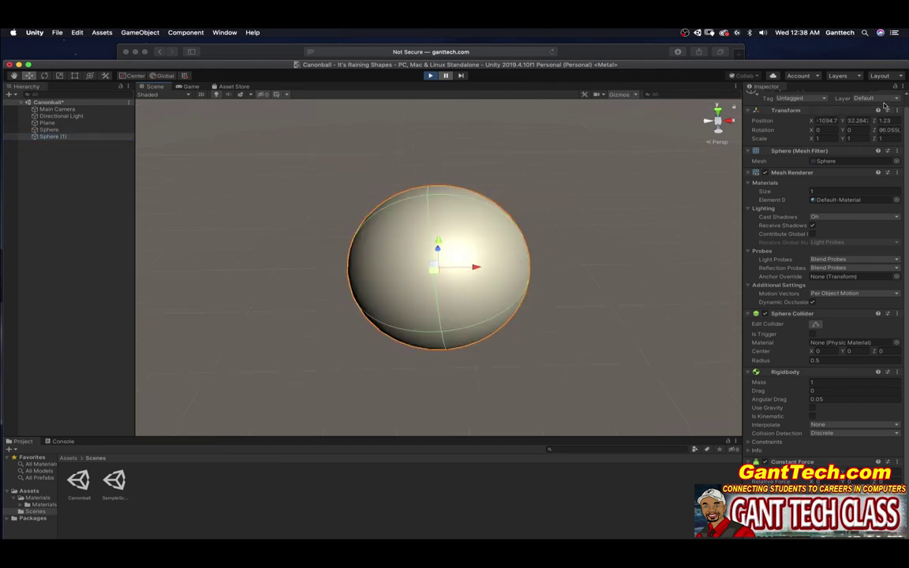
pyautogui.click(430, 76)
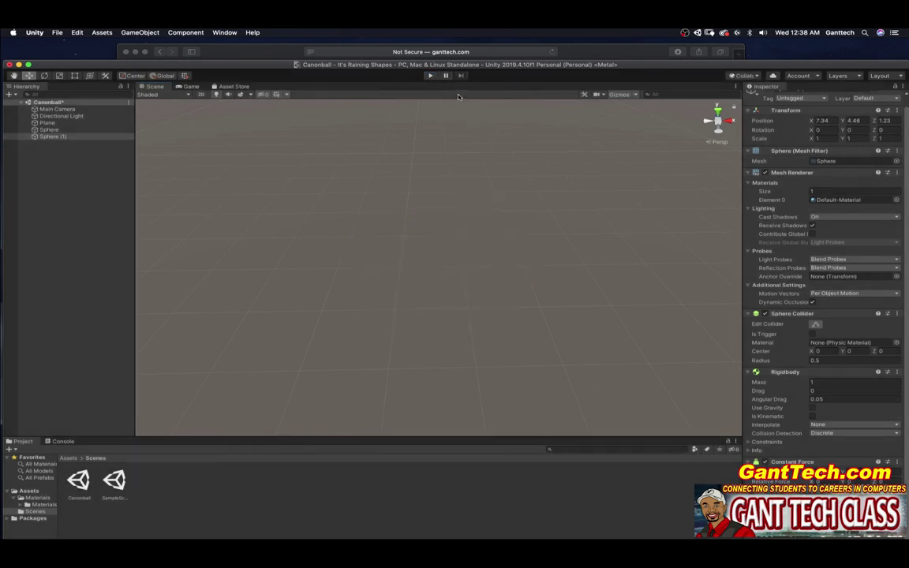
# - Frame the plane in the Scene view, then play the scene briefly and stop it
pyautogui.click(48, 123)
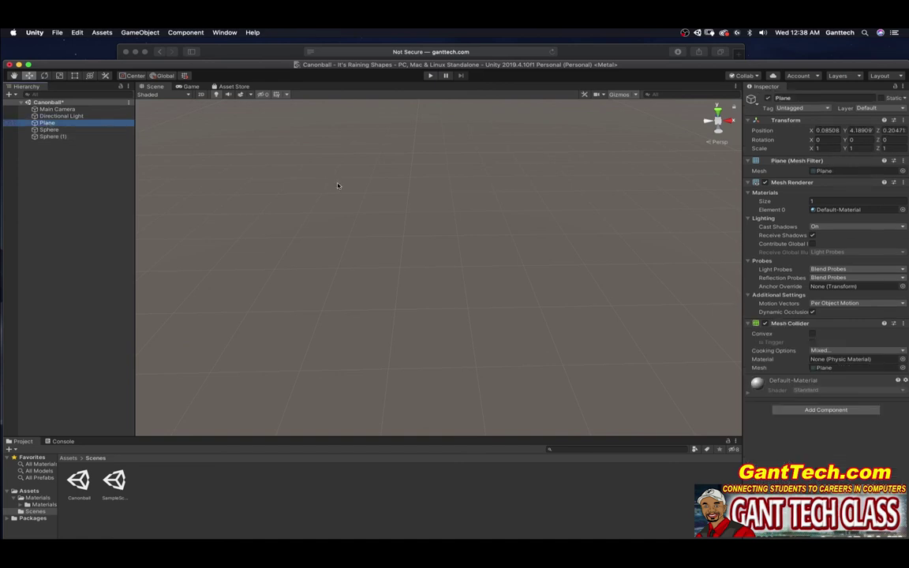
pyautogui.press('f')
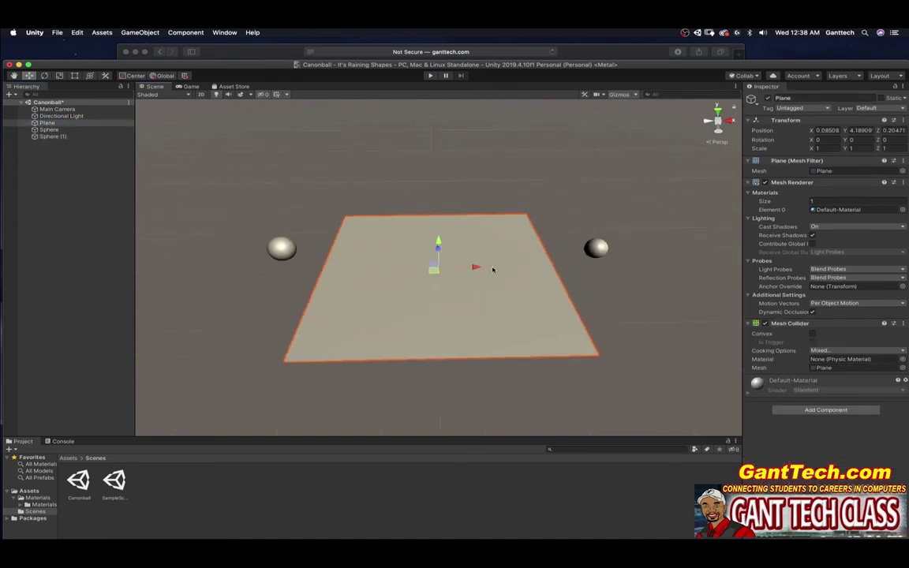
pyautogui.click(430, 76)
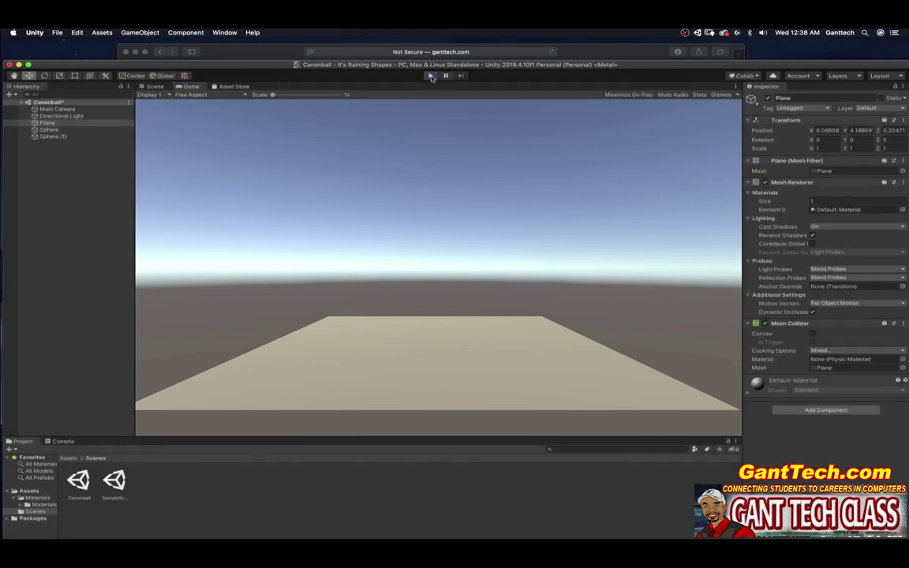
pyautogui.click(430, 76)
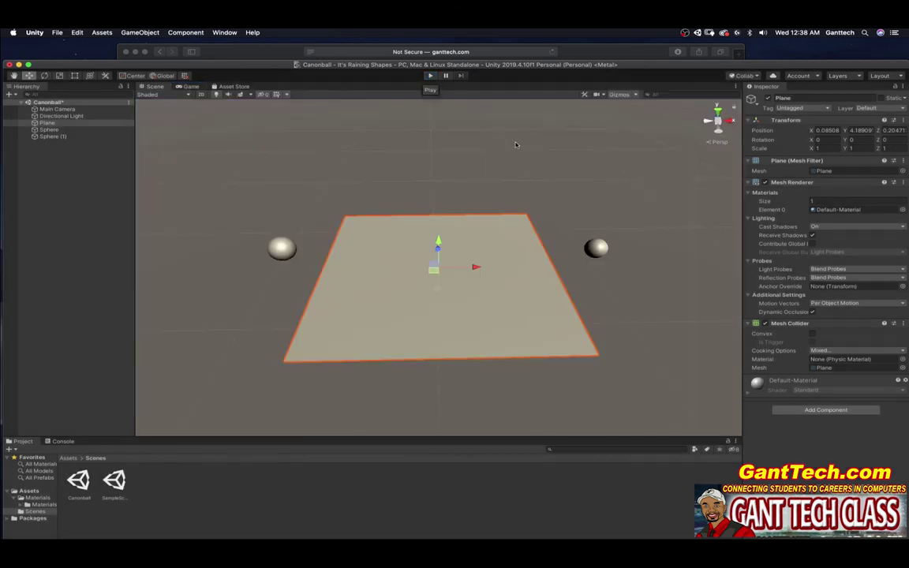
# - Switch to Safari and review the Part 1 Towers hints and the example assignments on the Cannon Ball project page
pyautogui.press('super+Tab')
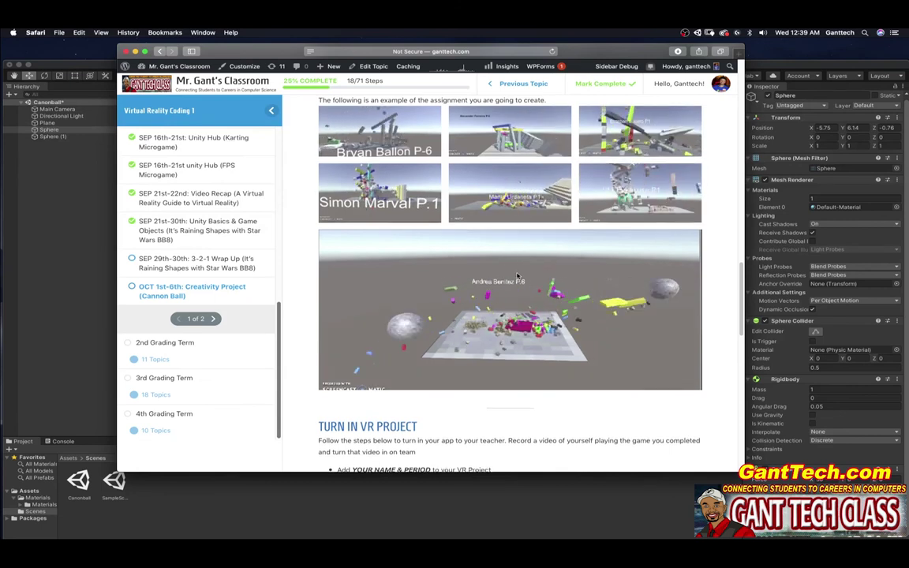
pyautogui.scroll(8, 513, 292)
pyautogui.scroll(7, 517, 273)
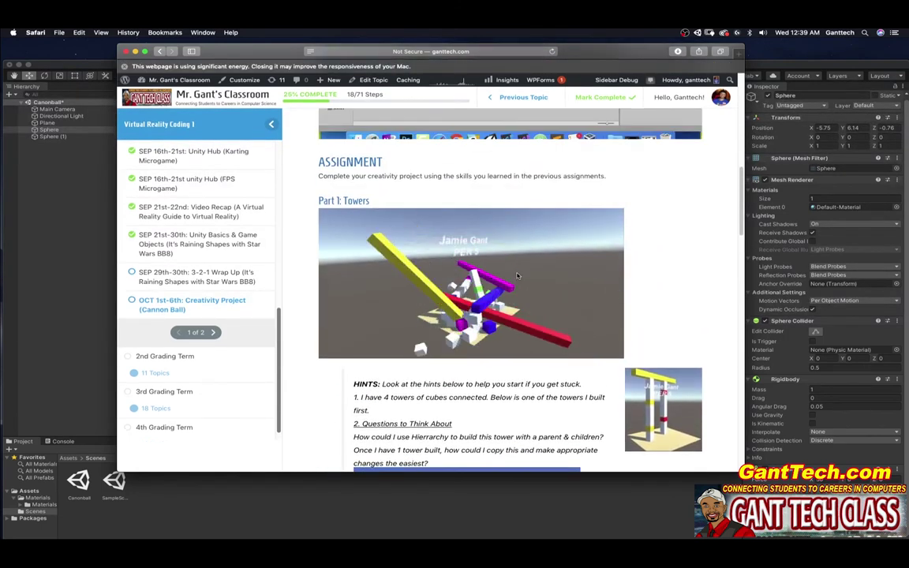
pyautogui.scroll(-1, 370, 390)
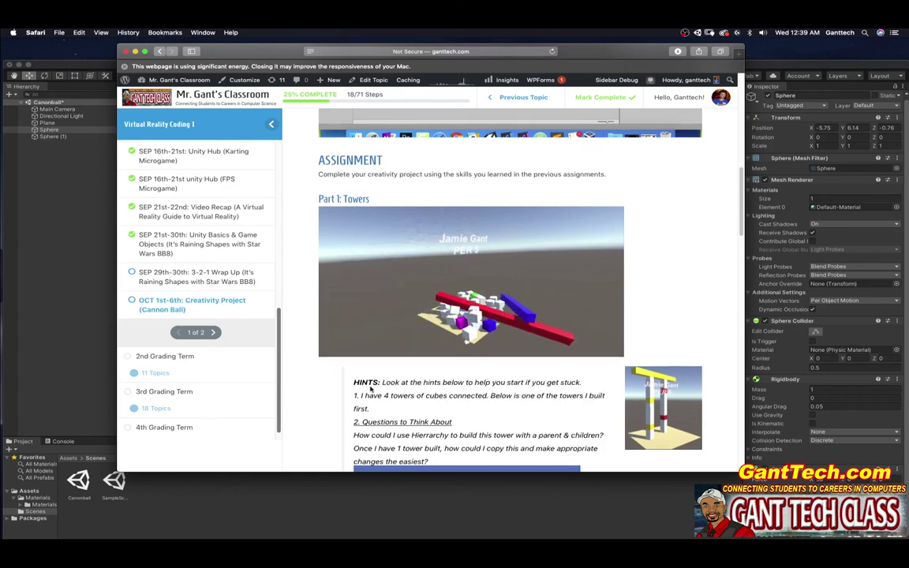
pyautogui.scroll(-2, 411, 395)
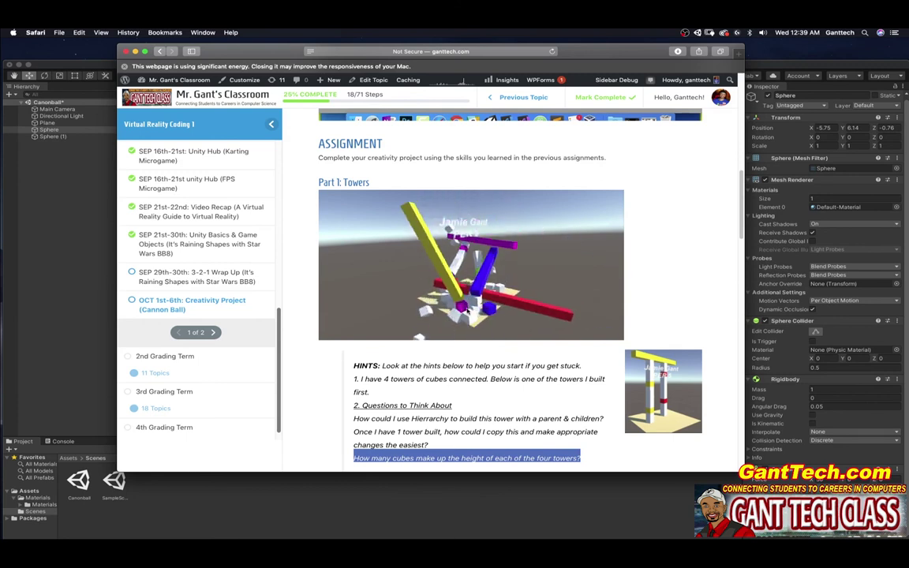
pyautogui.scroll(-10, 464, 300)
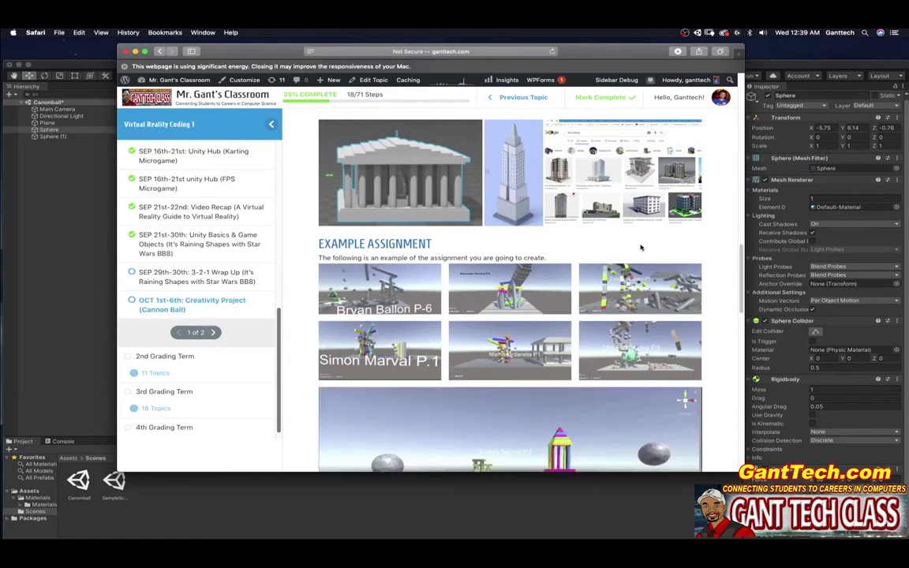
pyautogui.scroll(-3, 397, 199)
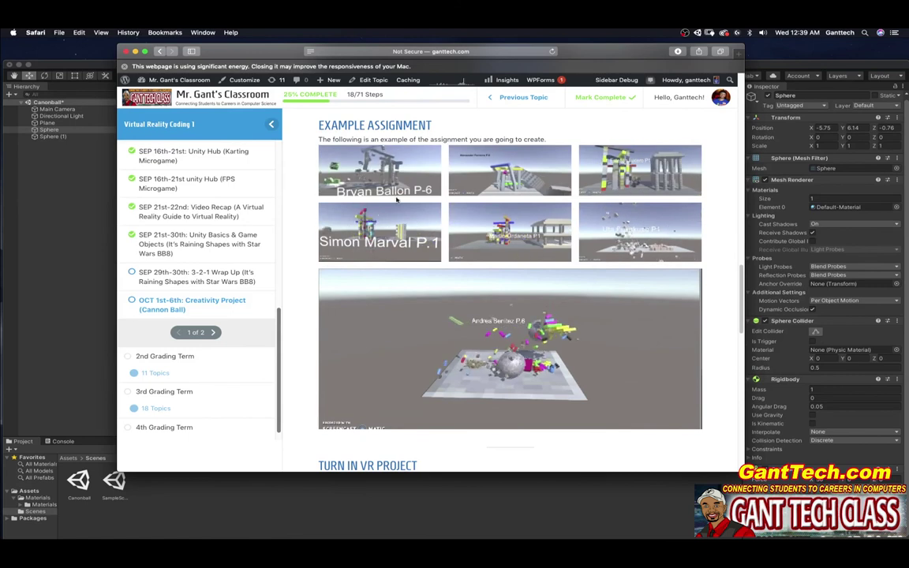